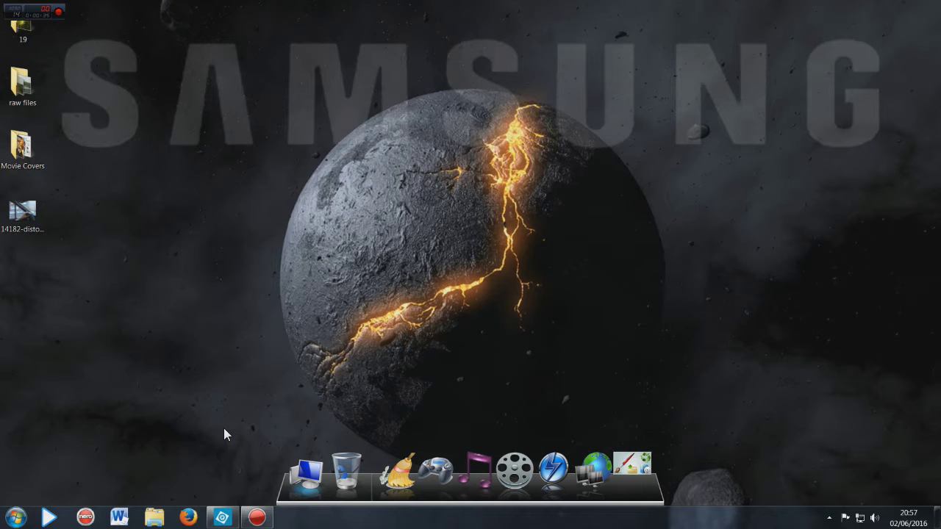
Browse the Movies folder on the TV & Movies (K:) drive, check Classics Old Movies, and open Childrens Classic Movies 60s & 70s.
{"action": "left_click", "coordinate": [309, 473]}
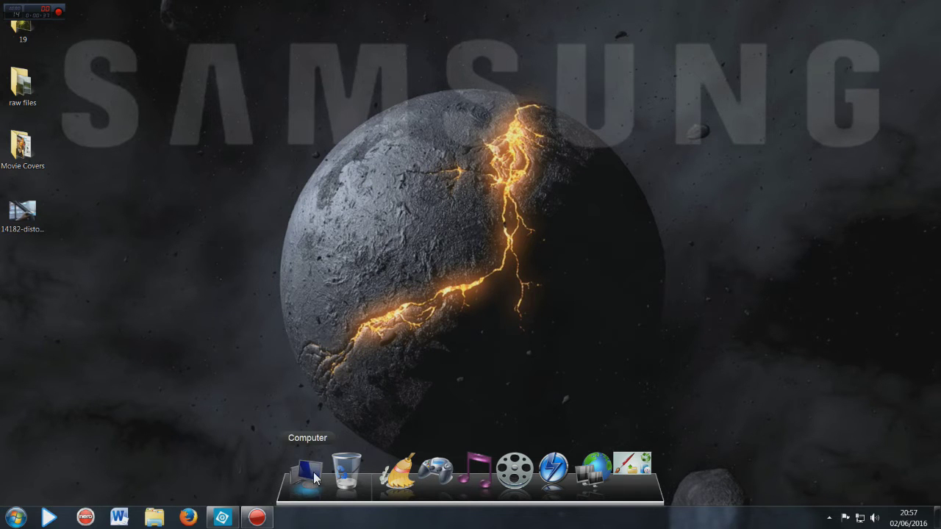
{"action": "double_click", "coordinate": [523, 141]}
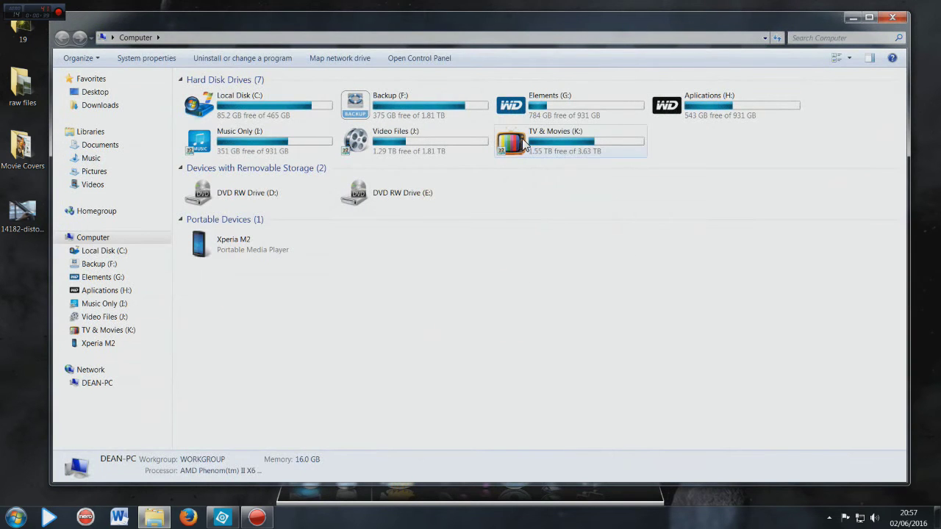
{"action": "double_click", "coordinate": [208, 160]}
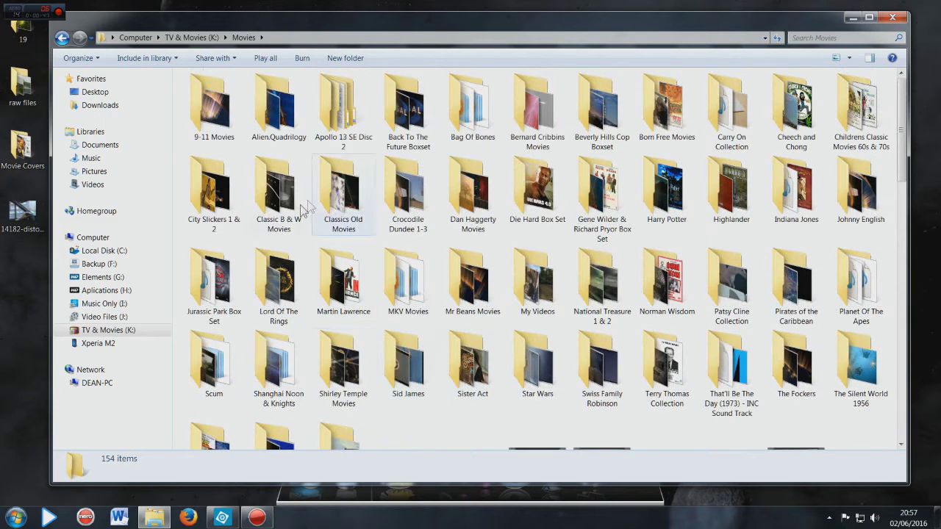
{"action": "double_click", "coordinate": [336, 187]}
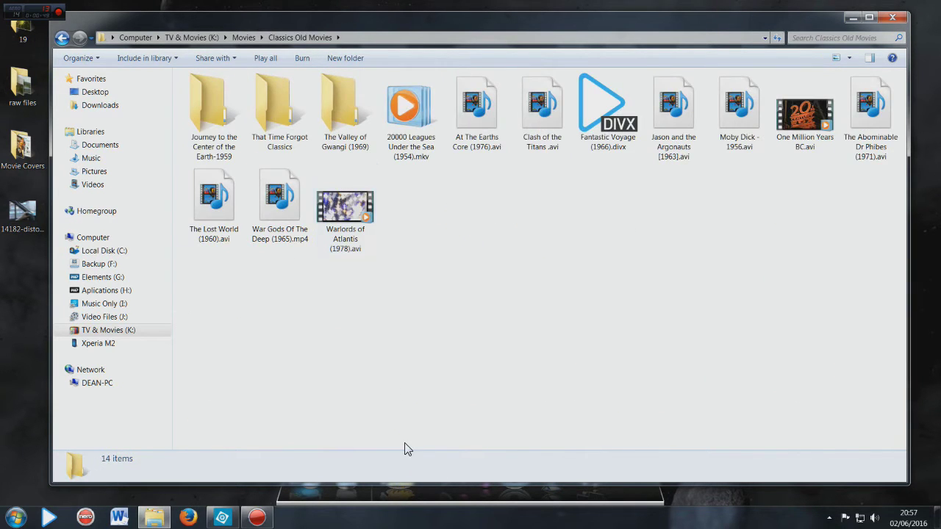
{"action": "key", "text": "BackSpace"}
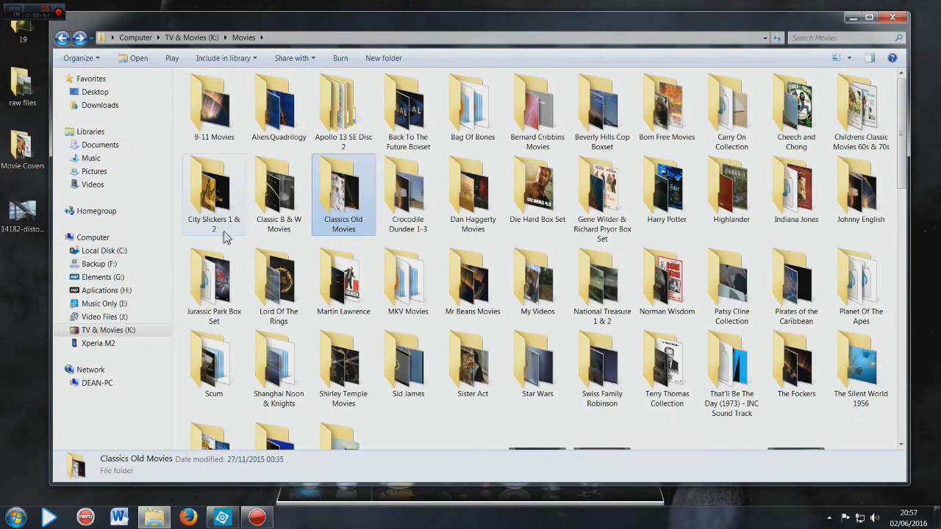
{"action": "left_click", "coordinate": [858, 92]}
{"action": "double_click", "coordinate": [858, 91]}
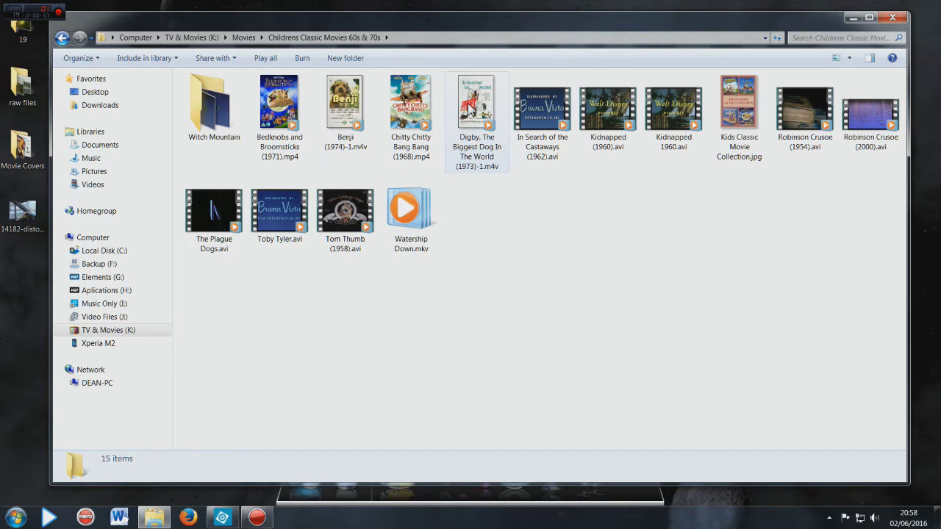
Sample playback of Bedknobs and Broomsticks (1971).mp4 and Digby, The Biggest Dog In The World (1973)-1.m4v, closing the player after each.
{"action": "mouse_move", "coordinate": [470, 109]}
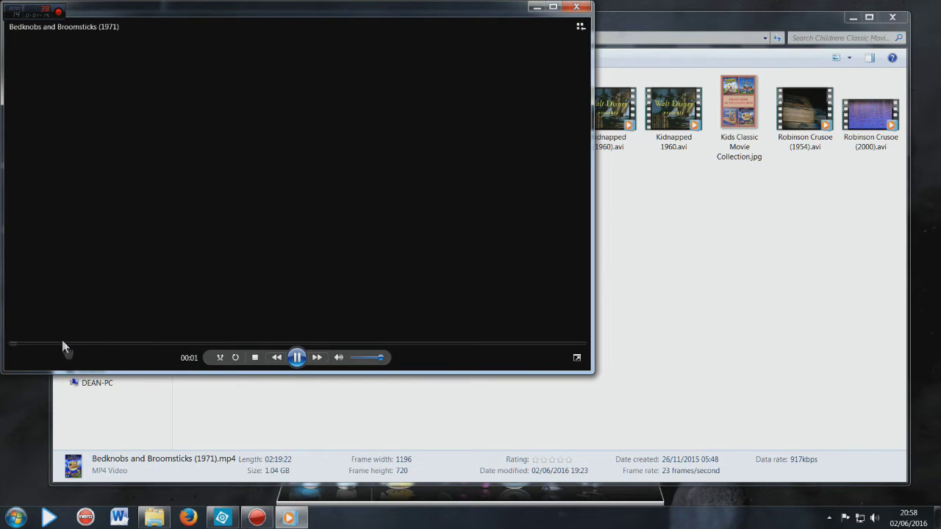
{"action": "left_click", "coordinate": [62, 343]}
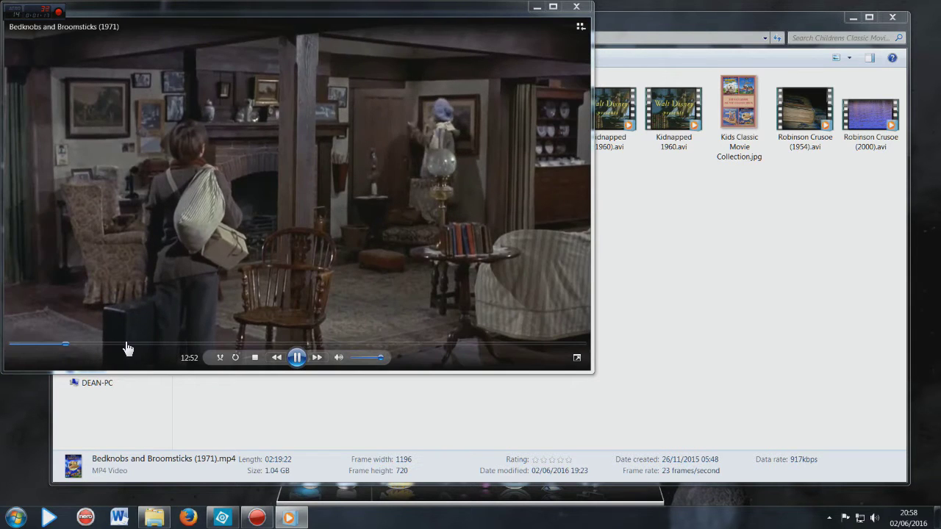
{"action": "left_click", "coordinate": [123, 343]}
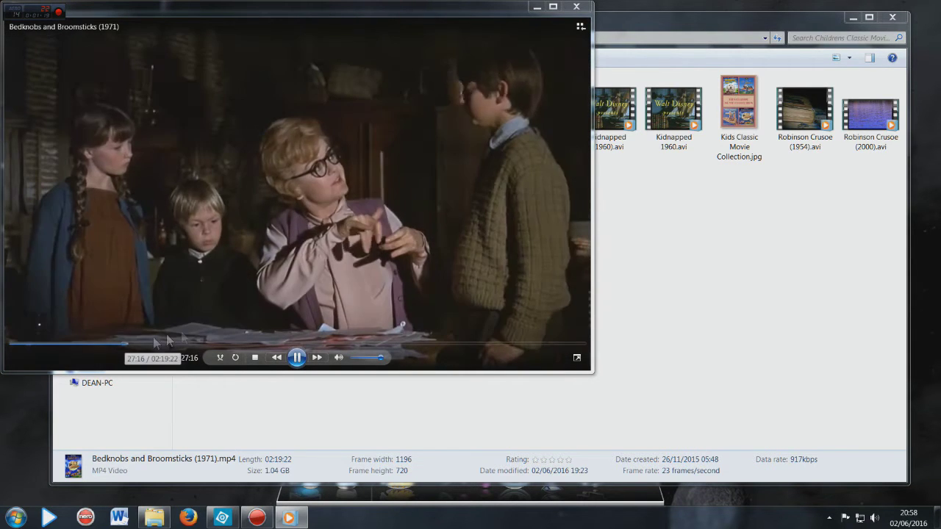
{"action": "left_click", "coordinate": [576, 7]}
{"action": "left_click", "coordinate": [486, 109]}
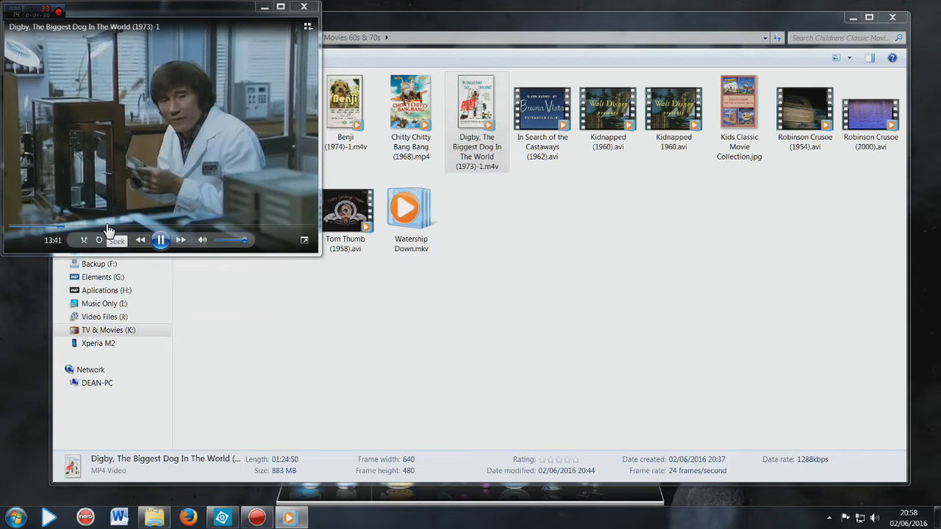
{"action": "left_click", "coordinate": [298, 9]}
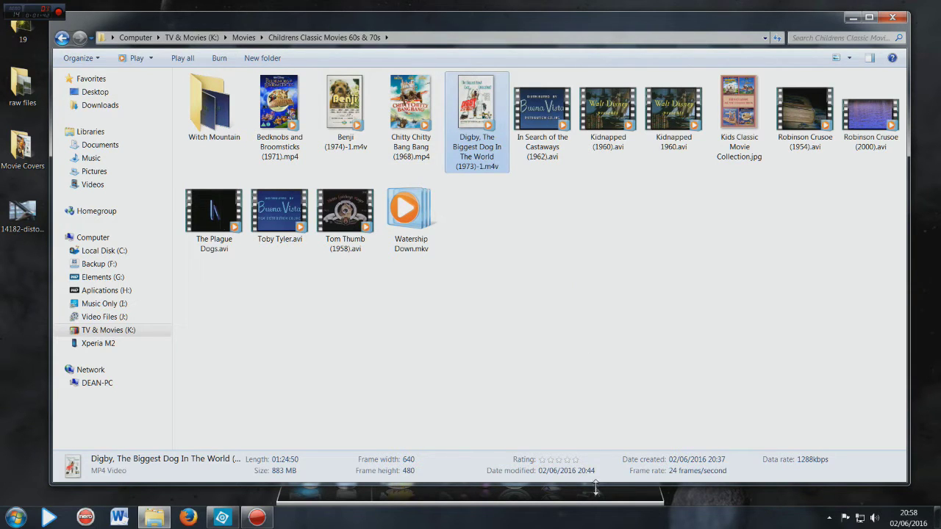
Shorten the Explorer window to uncover the desktop dock and launch Mp3tag from its Music Apps group.
{"action": "left_click_drag", "start_coordinate": [596, 483], "coordinate": [596, 439]}
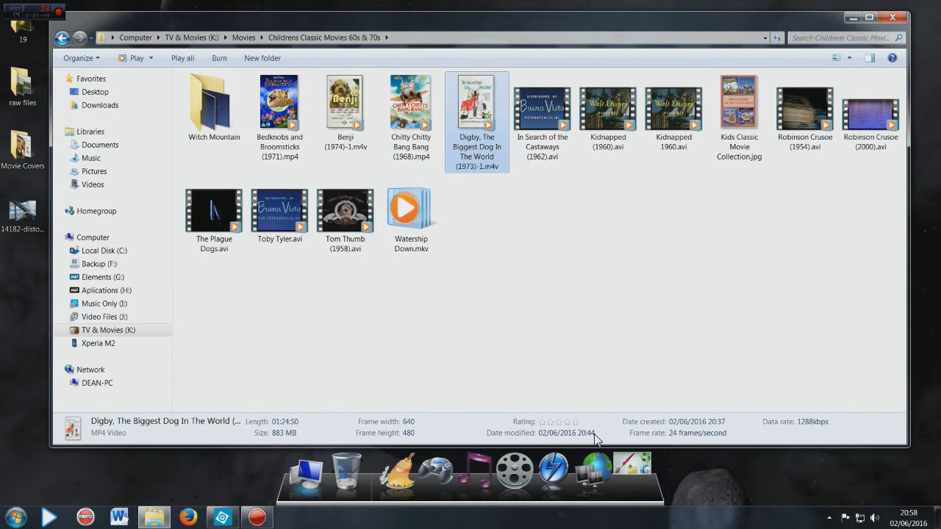
{"action": "left_click", "coordinate": [478, 472]}
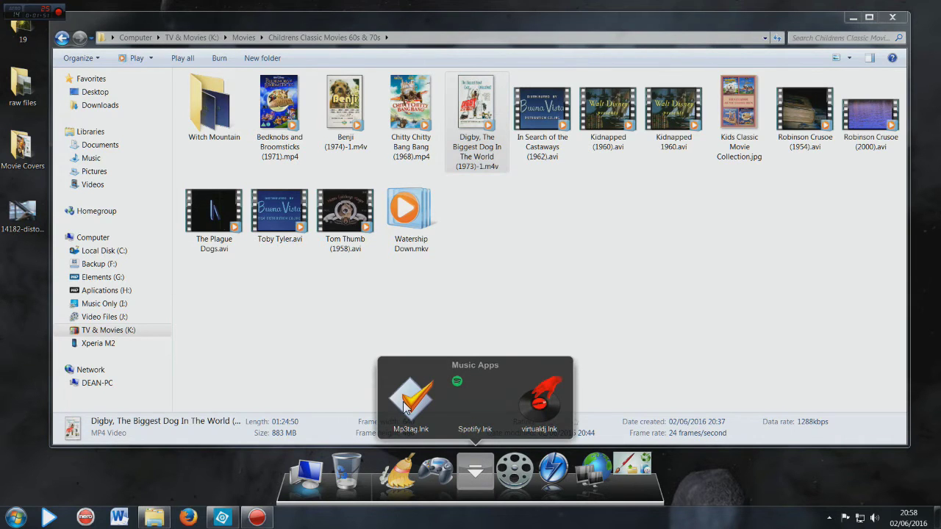
{"action": "left_click", "coordinate": [404, 408]}
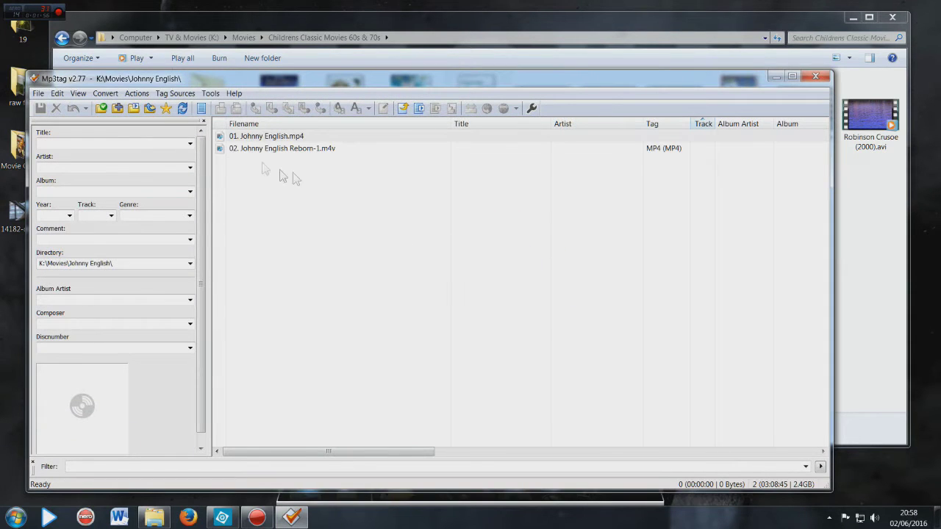
Remove both Johnny English files from the Mp3tag list without deleting them from disk, and minimize Mp3tag.
{"action": "key", "text": "ctrl+a"}
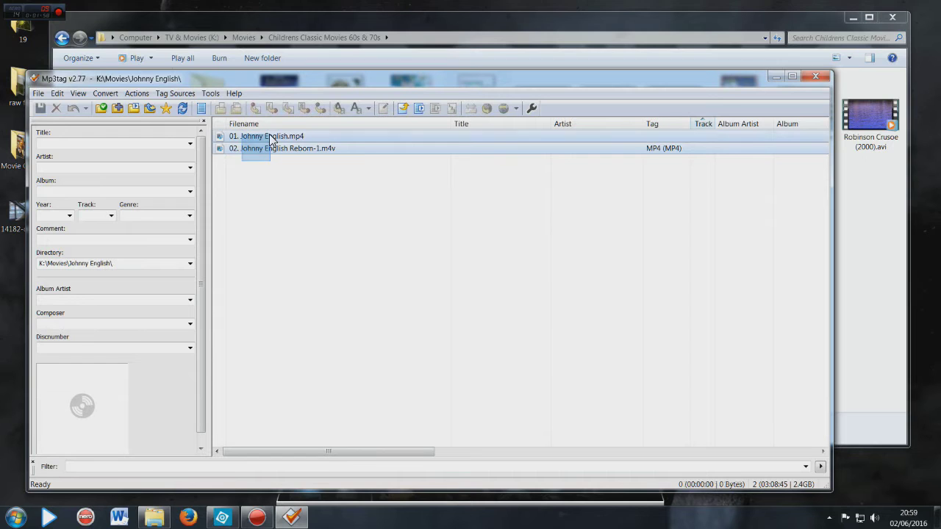
{"action": "right_click", "coordinate": [271, 135]}
{"action": "left_click", "coordinate": [296, 335]}
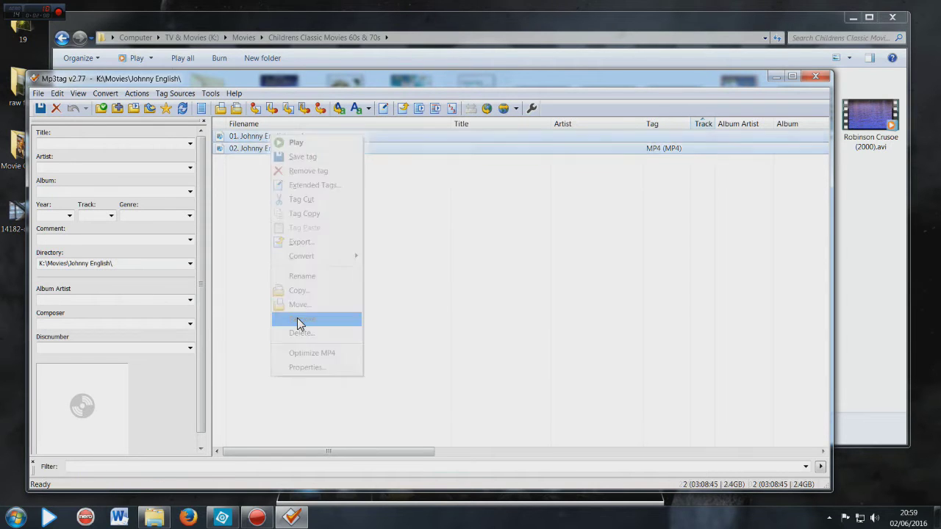
{"action": "left_click", "coordinate": [778, 81]}
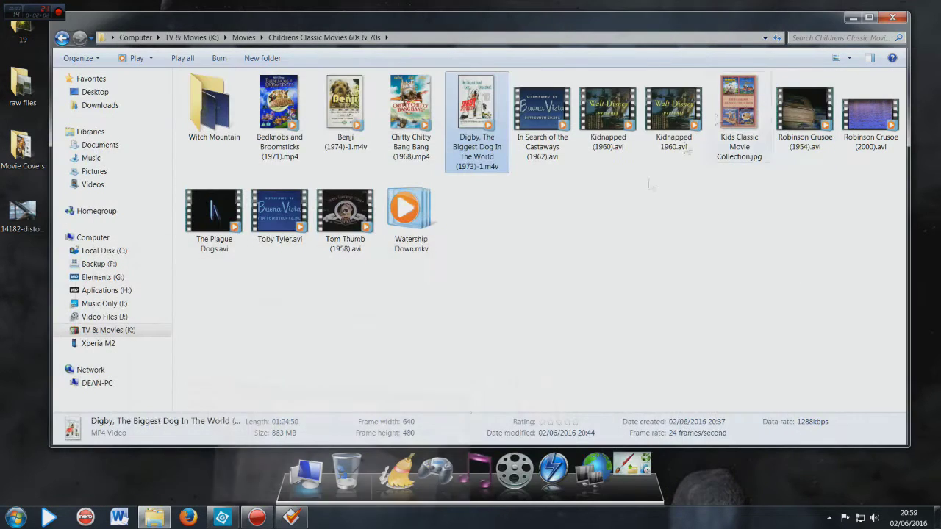
Open the Johnny English folder inside Movies, shift its window slightly and select 01. Johnny English.mp4.
{"action": "key", "text": "BackSpace"}
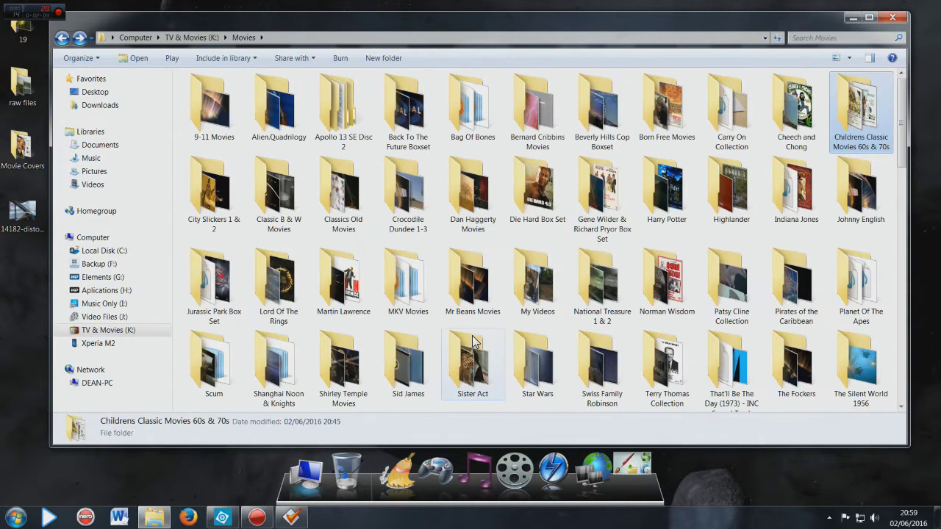
{"action": "double_click", "coordinate": [875, 195]}
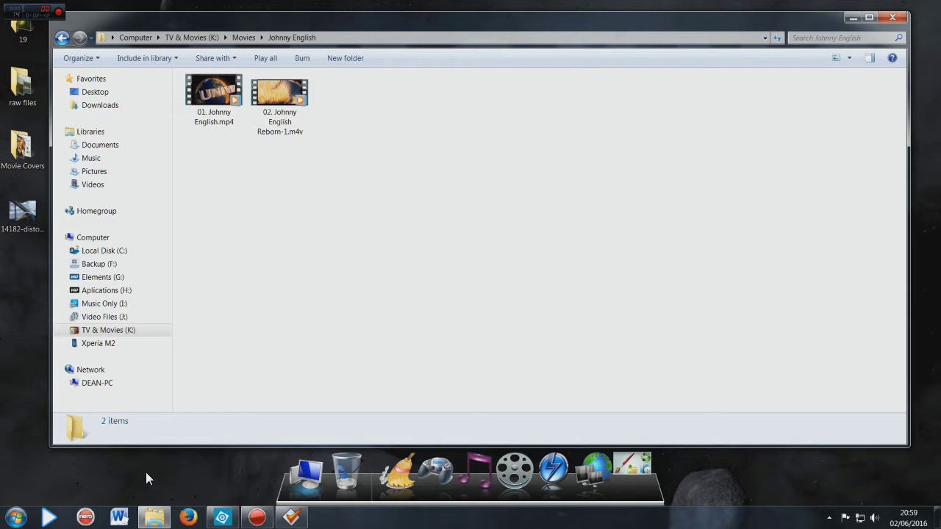
{"action": "left_click", "coordinate": [214, 91]}
{"action": "left_click", "coordinate": [279, 96]}
{"action": "left_click_drag", "start_coordinate": [306, 25], "coordinate": [334, 23]}
{"action": "left_click", "coordinate": [242, 86]}
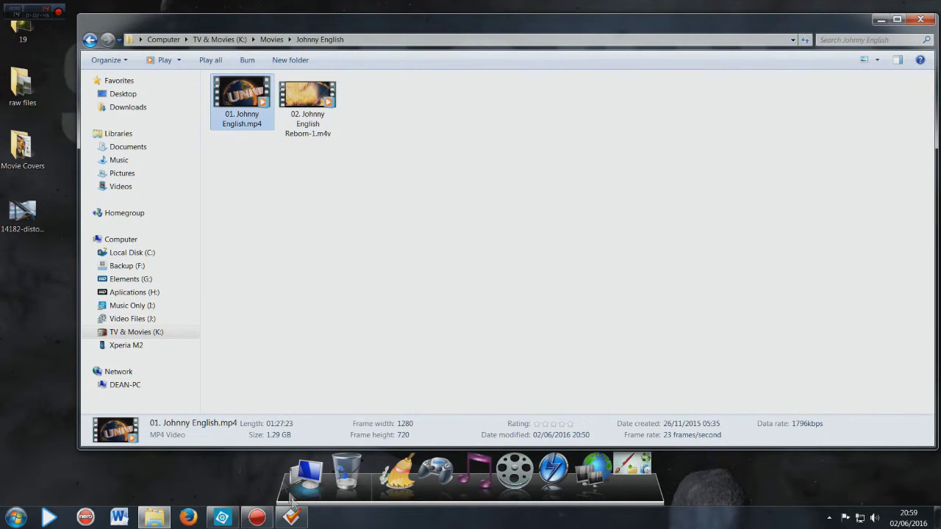
Restore Mp3tag beside the movie folder, load 01. Johnny English.mp4 into its file list and select the entry.
{"action": "left_click", "coordinate": [292, 517]}
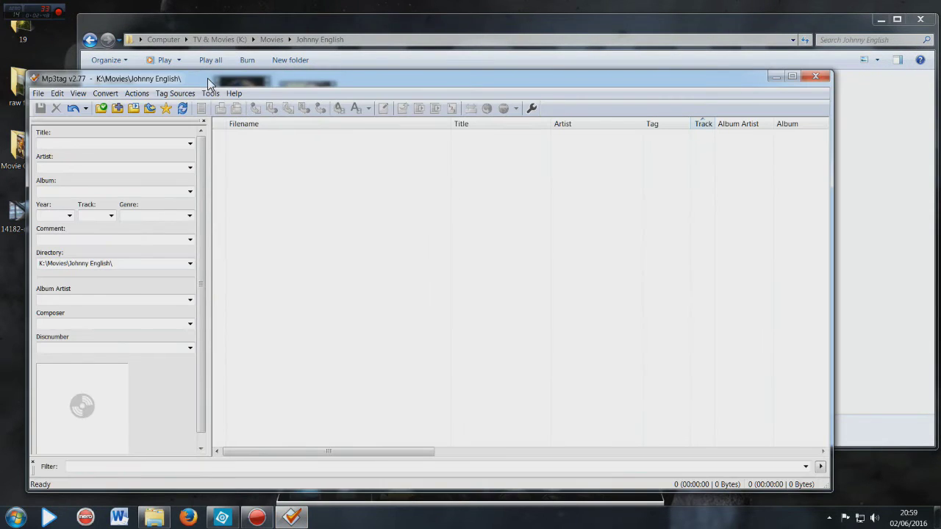
{"action": "left_click_drag", "start_coordinate": [209, 84], "coordinate": [541, 54]}
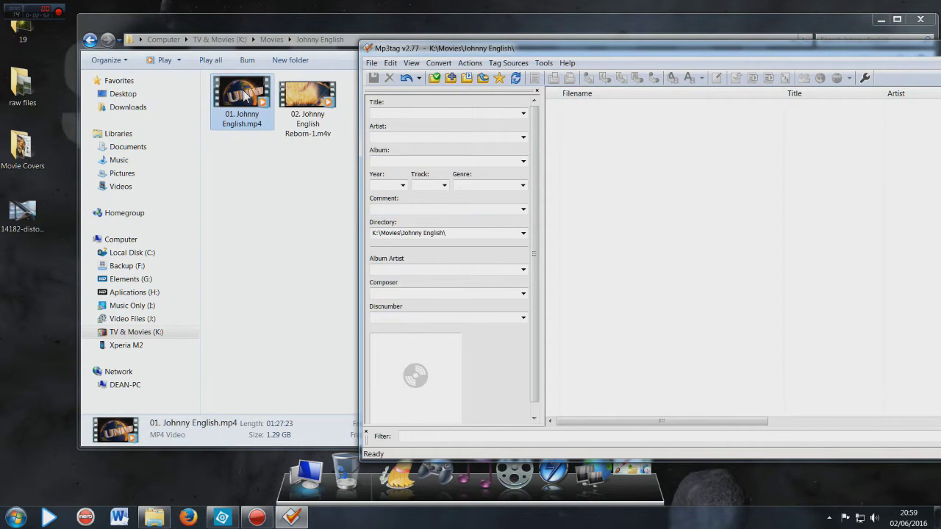
{"action": "left_click_drag", "start_coordinate": [237, 94], "coordinate": [596, 122]}
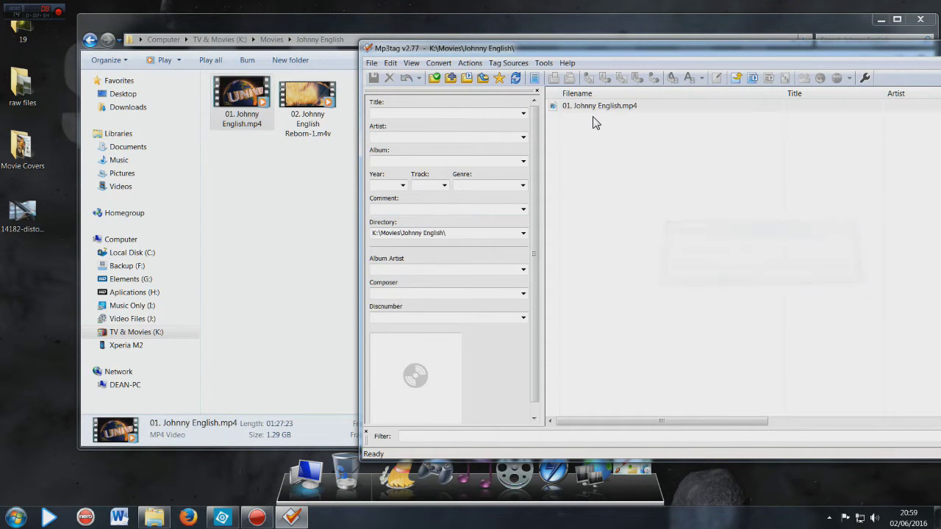
{"action": "left_click", "coordinate": [559, 108]}
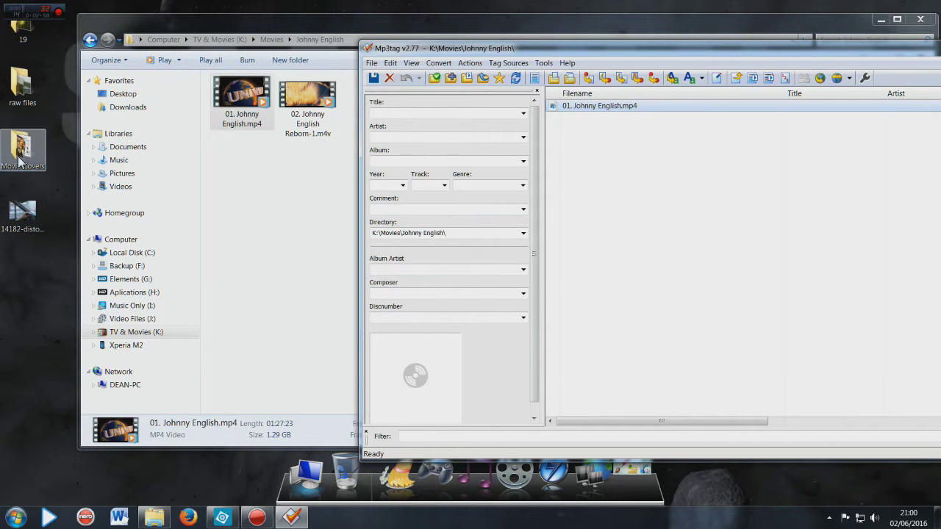
Switch to Firefox, open the bookmarked FreeCovers site and look over its front page.
{"action": "left_click", "coordinate": [196, 523]}
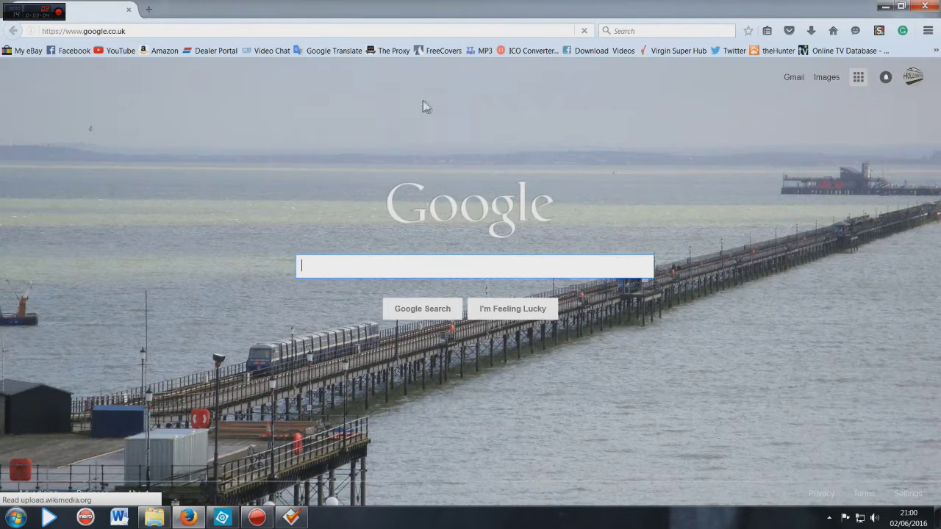
{"action": "left_click", "coordinate": [441, 50]}
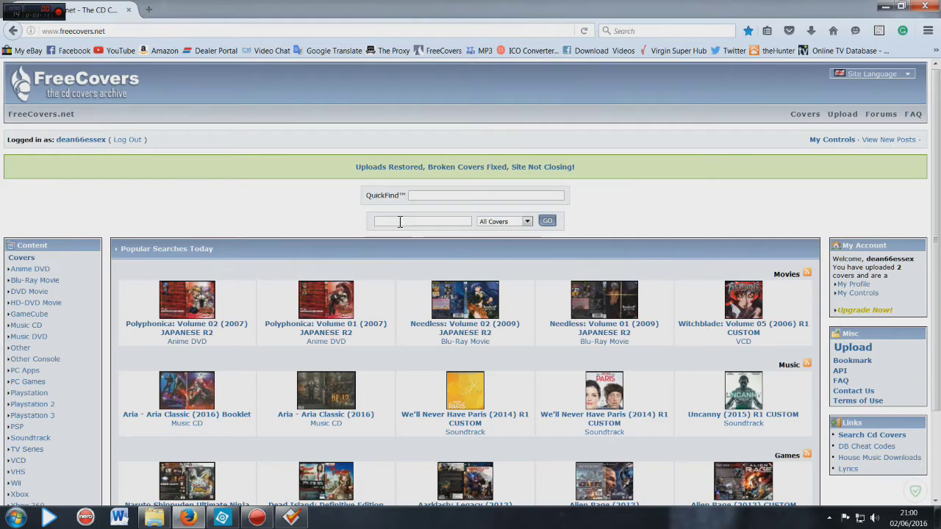
{"action": "scroll", "coordinate": [367, 377], "scroll_direction": "down", "scroll_amount": 3}
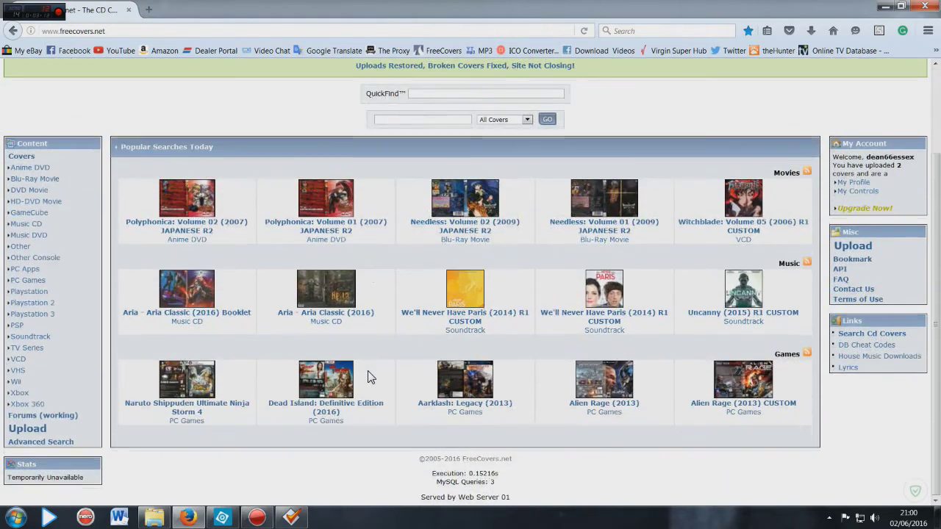
{"action": "scroll", "coordinate": [220, 183], "scroll_direction": "up", "scroll_amount": 3}
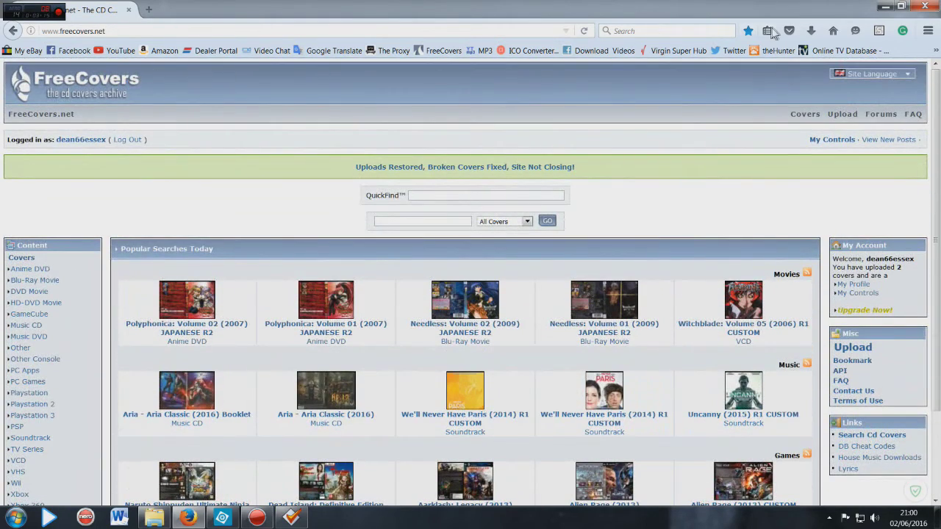
Go to Google, search for "johnny english dvd cover" and browse the image results.
{"action": "left_click", "coordinate": [834, 31]}
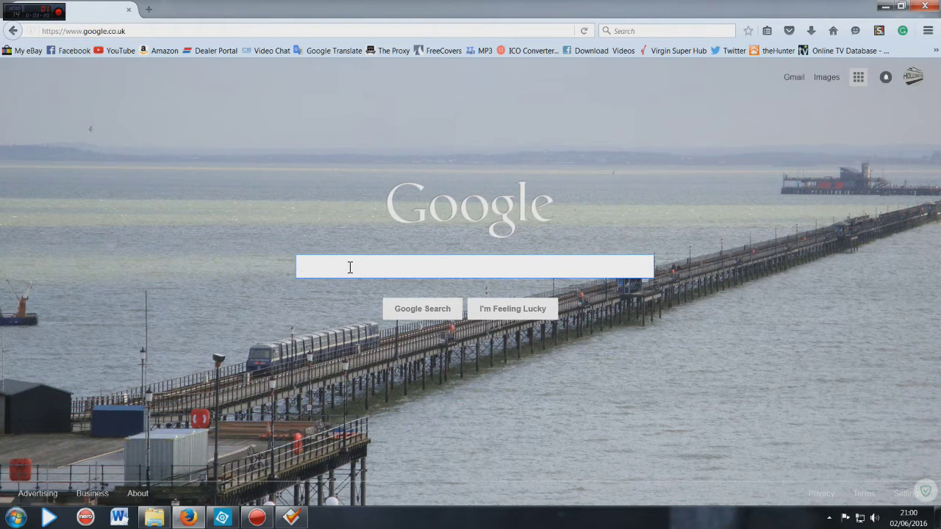
{"action": "type", "text": "johnny "}
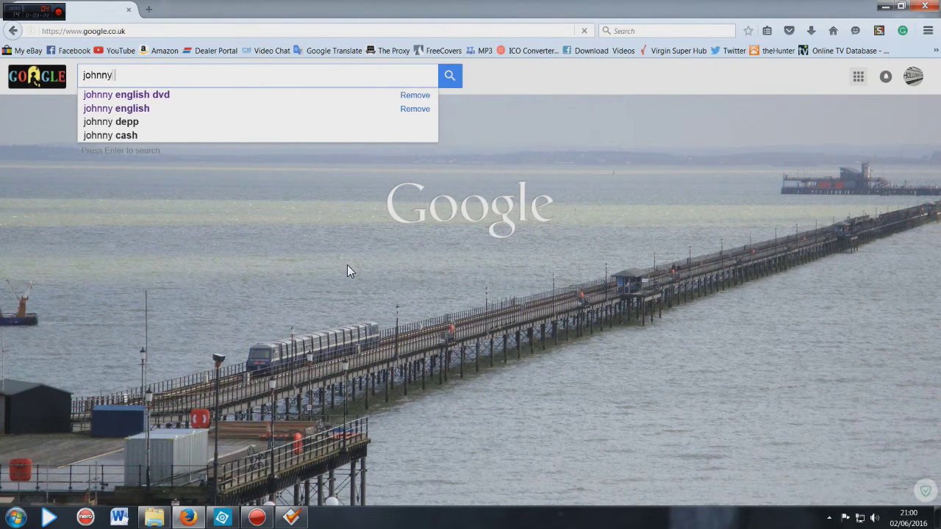
{"action": "type", "text": "english "}
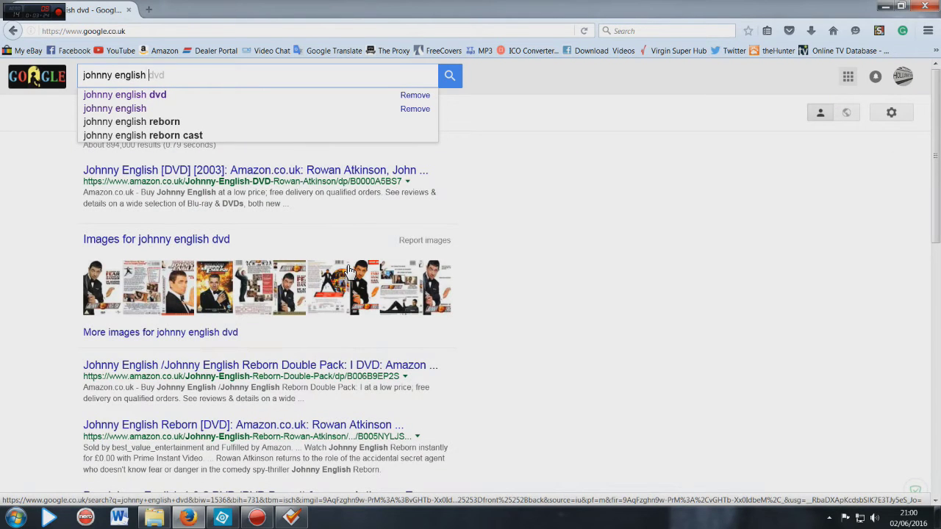
{"action": "type", "text": "DVD"}
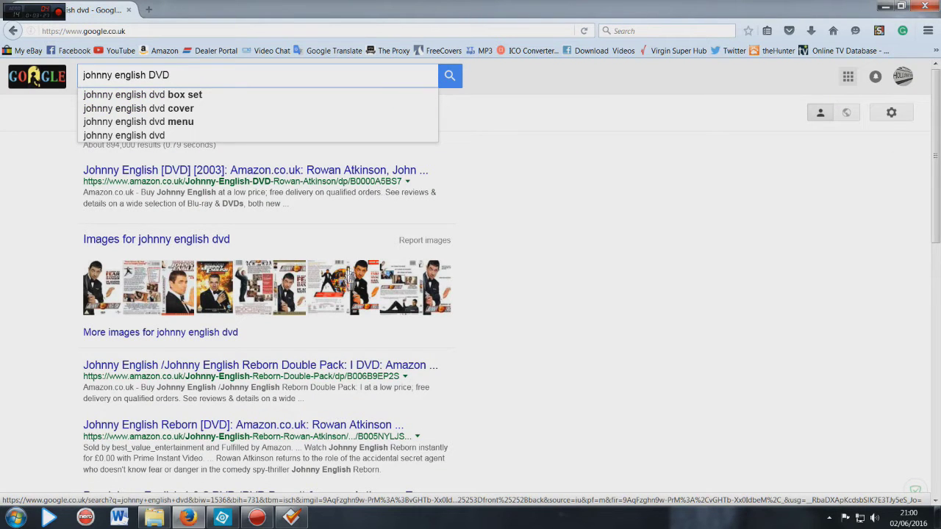
{"action": "left_click", "coordinate": [184, 111]}
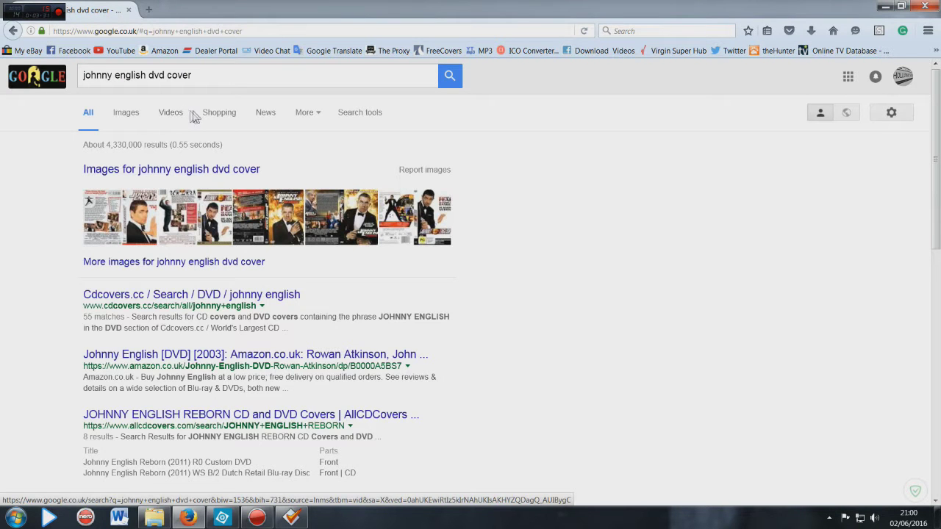
{"action": "left_click", "coordinate": [126, 115]}
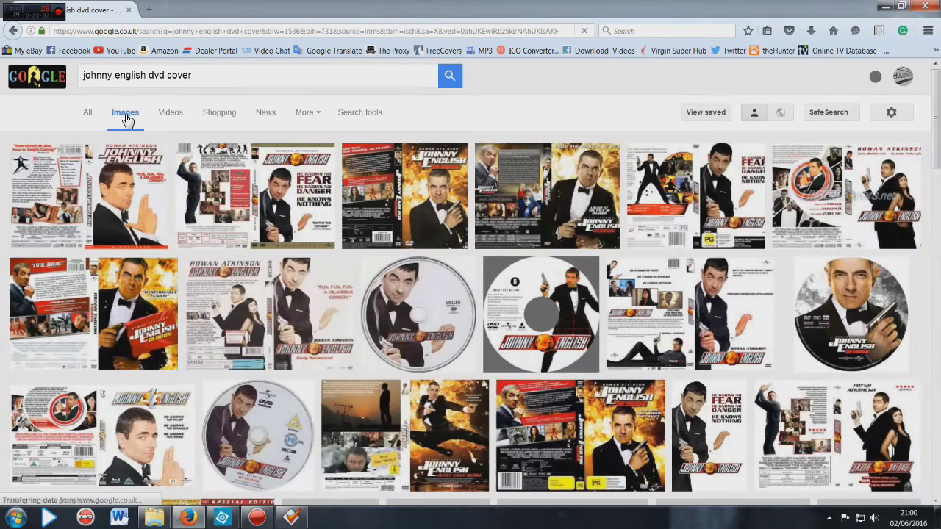
{"action": "scroll", "coordinate": [471, 340], "scroll_direction": "down", "scroll_amount": 5}
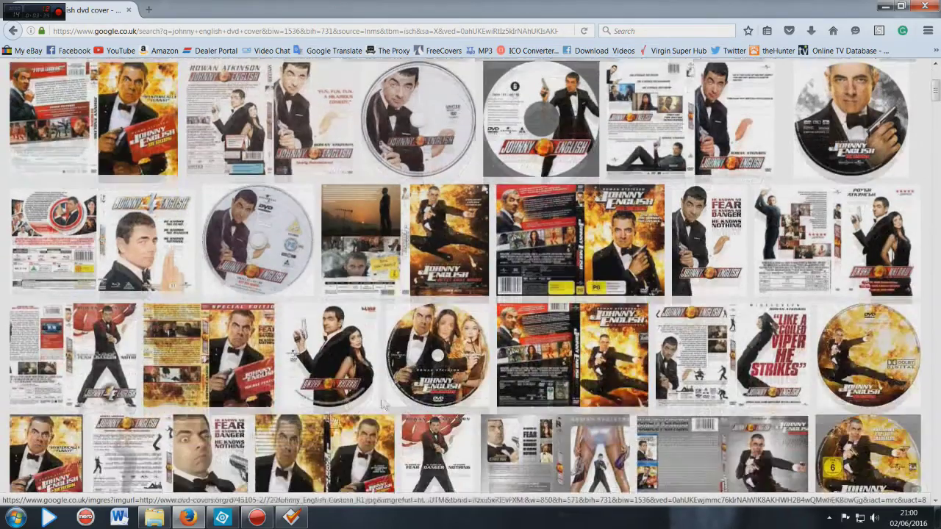
Minimise Firefox and preview the Johnny_English_R2 front cover image from the Movie Covers folder, closing the viewer again.
{"action": "scroll", "coordinate": [471, 294], "scroll_direction": "down", "scroll_amount": 5}
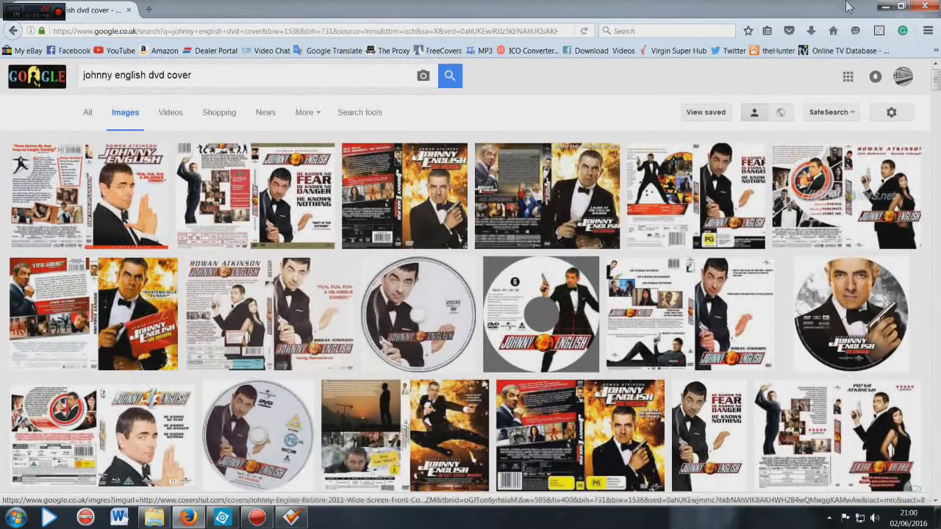
{"action": "left_click", "coordinate": [885, 10]}
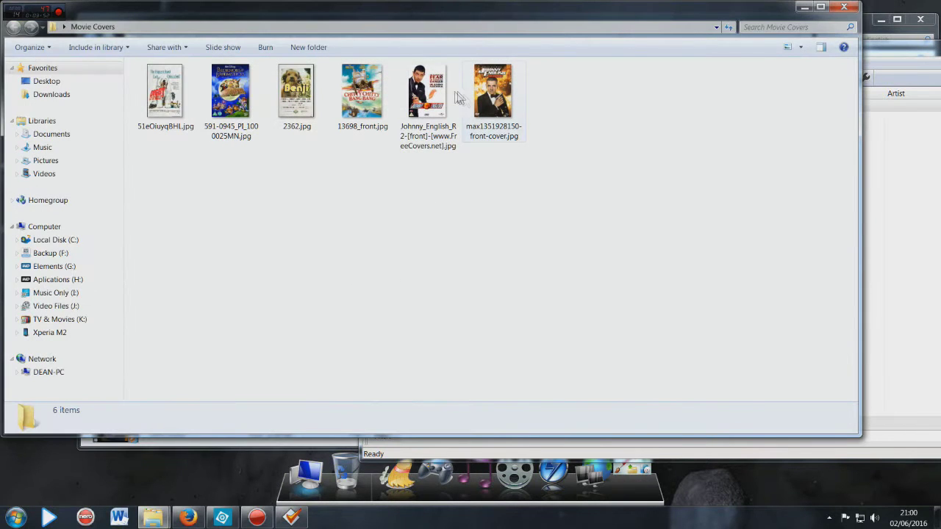
{"action": "double_click", "coordinate": [430, 129]}
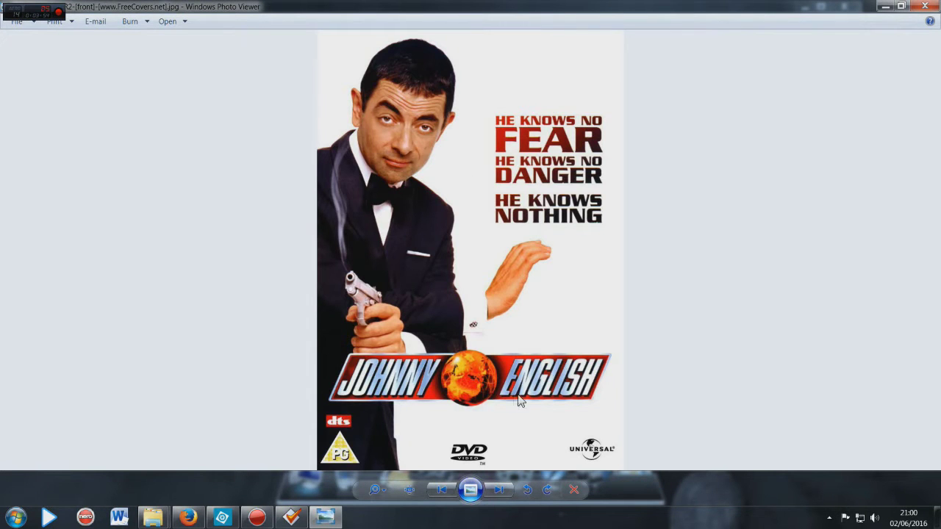
{"action": "left_click", "coordinate": [927, 7]}
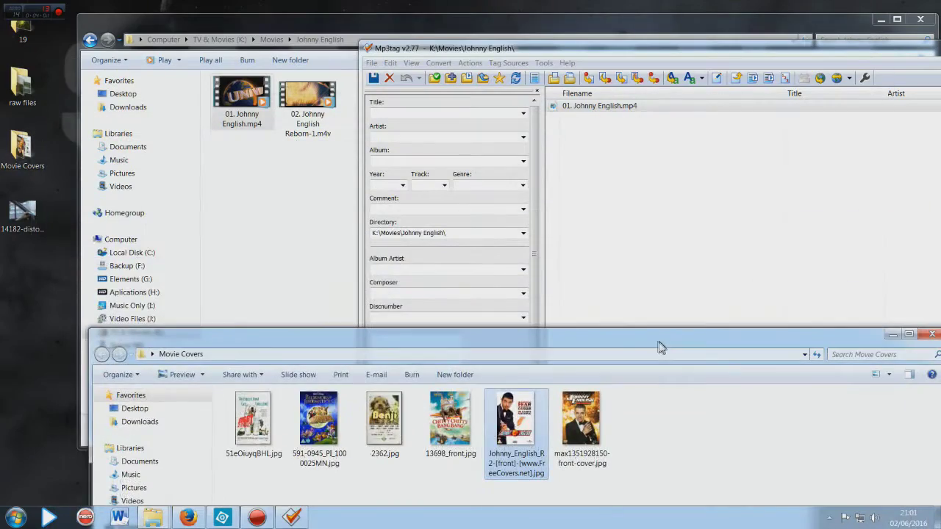
Arrange the Movie Covers and Mp3tag windows side by side, with the Johnny English cover image and Mp3tag's artwork preview both visible.
{"action": "left_click_drag", "start_coordinate": [665, 397], "coordinate": [181, 195]}
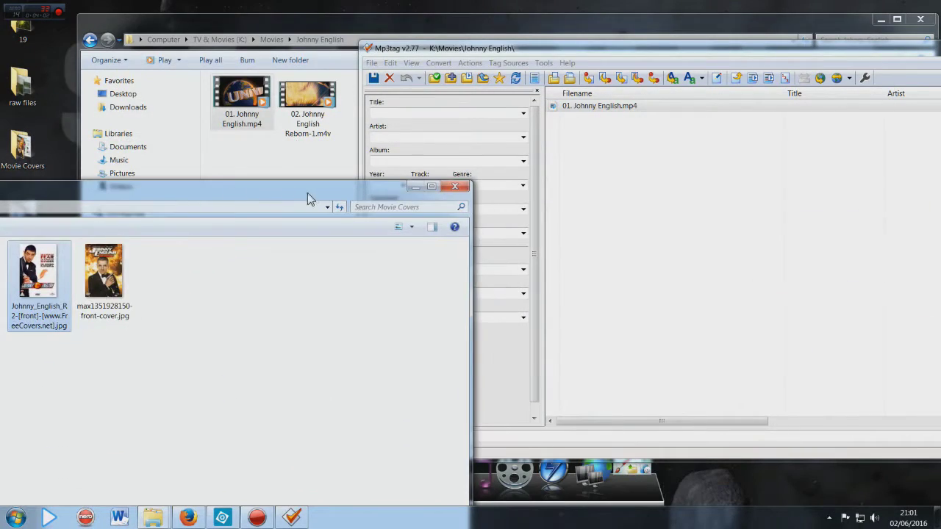
{"action": "left_click_drag", "start_coordinate": [308, 199], "coordinate": [248, 143]}
{"action": "left_click_drag", "start_coordinate": [569, 50], "coordinate": [439, 53]}
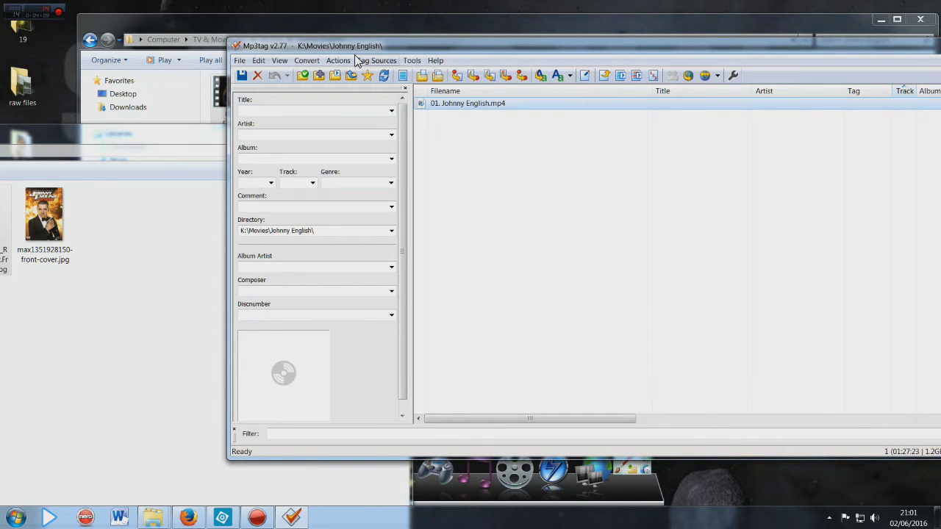
{"action": "left_click_drag", "start_coordinate": [69, 140], "coordinate": [105, 139]}
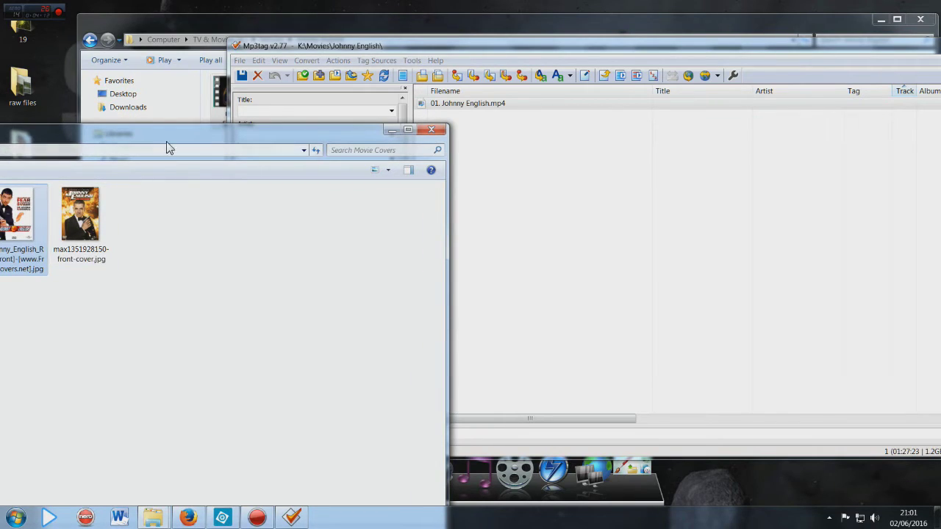
{"action": "left_click_drag", "start_coordinate": [168, 144], "coordinate": [497, 139]}
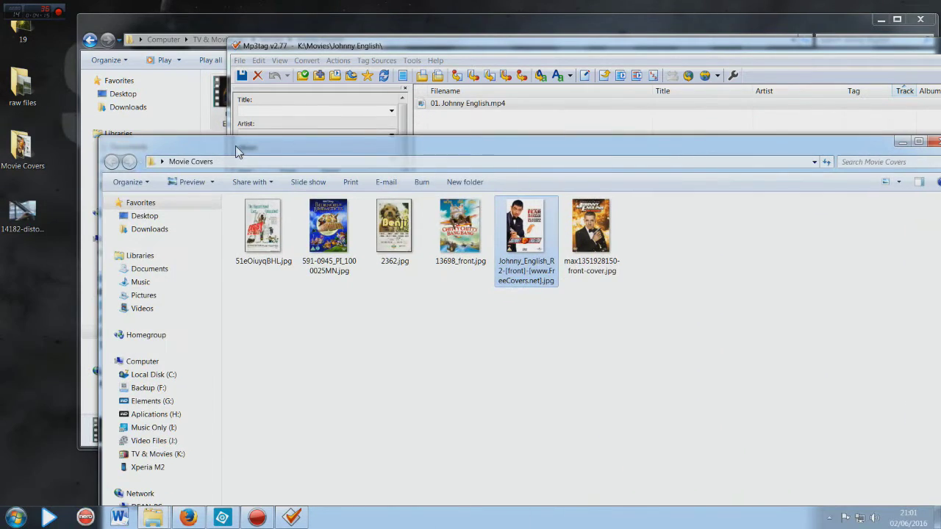
{"action": "left_click_drag", "start_coordinate": [237, 151], "coordinate": [539, 99]}
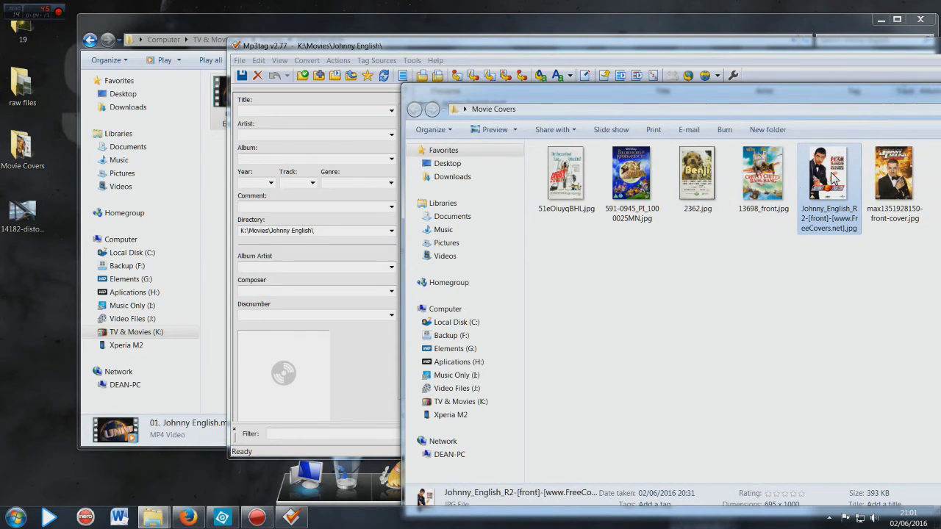
Add the Johnny_English_R2 front image as cover art for 01. Johnny English.mp4 in Mp3tag and save the tag.
{"action": "left_click_drag", "start_coordinate": [833, 179], "coordinate": [275, 390]}
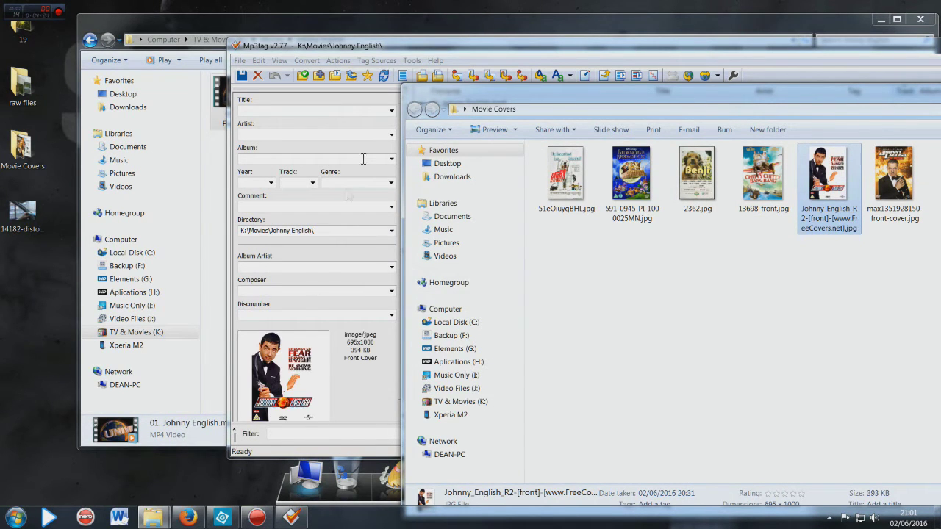
{"action": "left_click", "coordinate": [391, 45]}
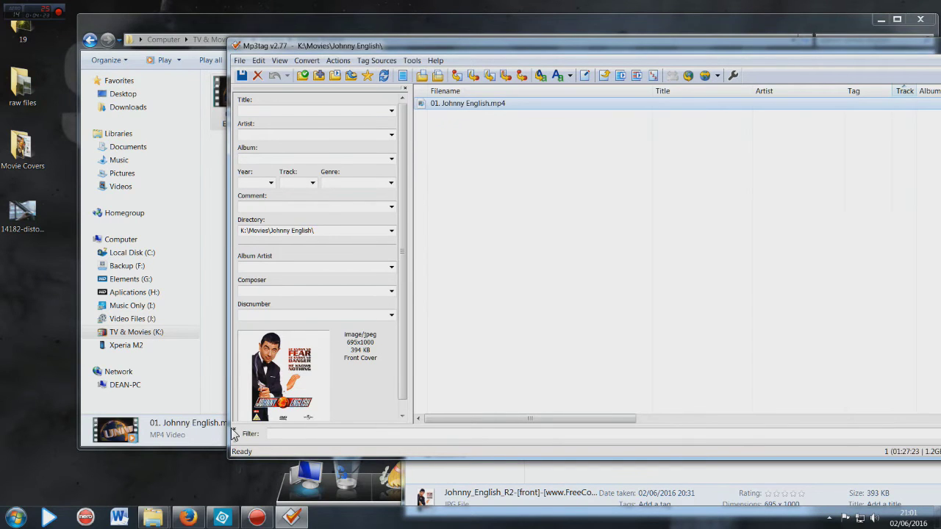
{"action": "left_click", "coordinate": [242, 78]}
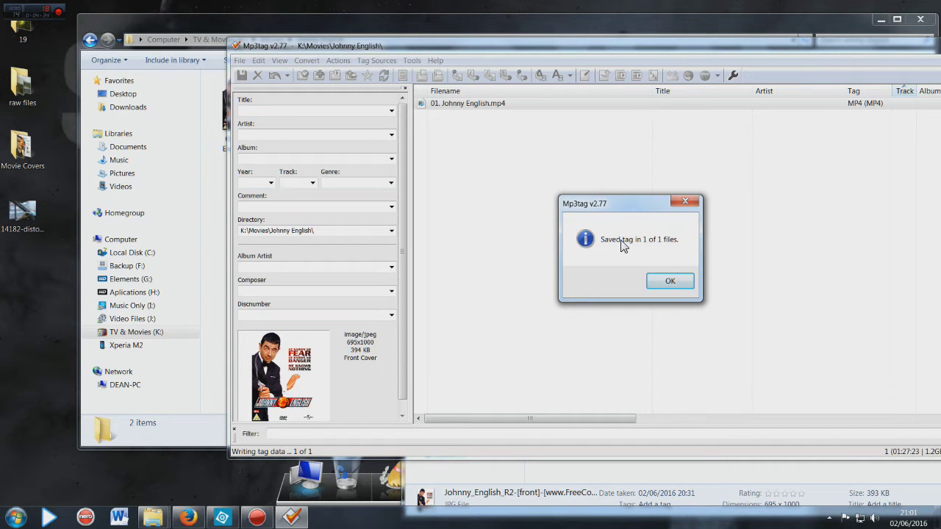
{"action": "left_click", "coordinate": [667, 282]}
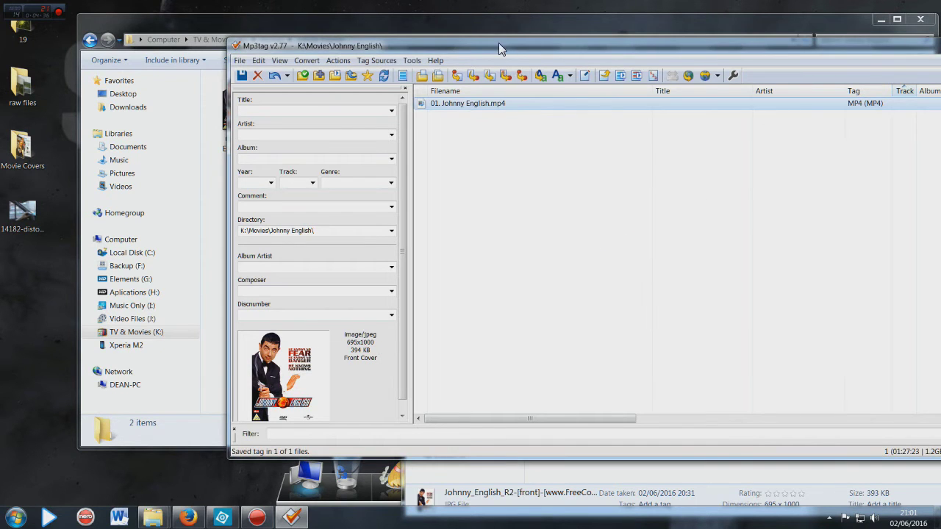
Remove 01. Johnny English.mp4 from Mp3tag's file list and load 02. Johnny English Reborn-1.m4v from the Johnny English folder.
{"action": "left_click_drag", "start_coordinate": [499, 42], "coordinate": [491, 203]}
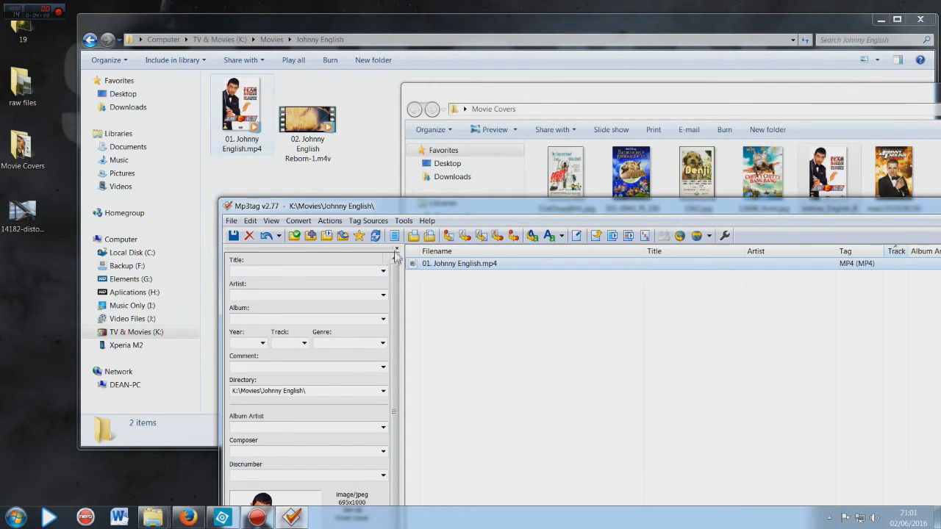
{"action": "left_click_drag", "start_coordinate": [372, 211], "coordinate": [348, 160]}
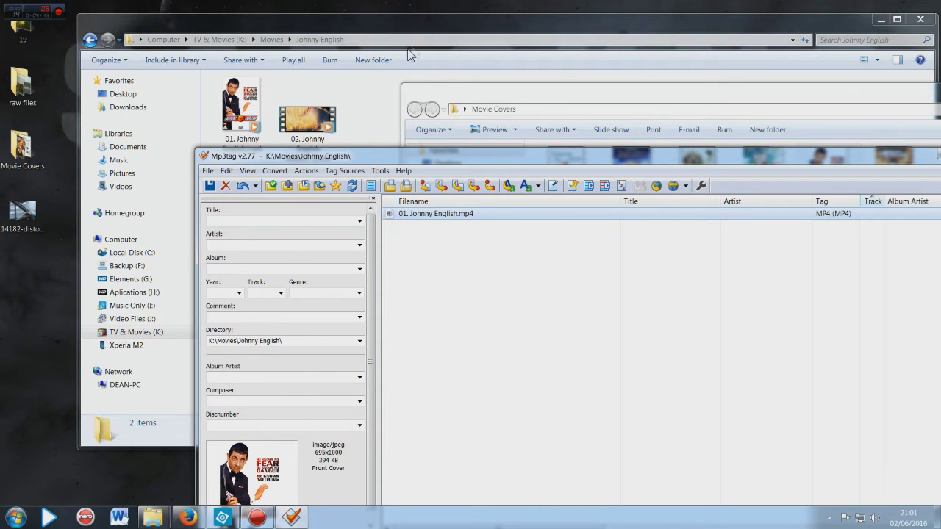
{"action": "right_click", "coordinate": [420, 216]}
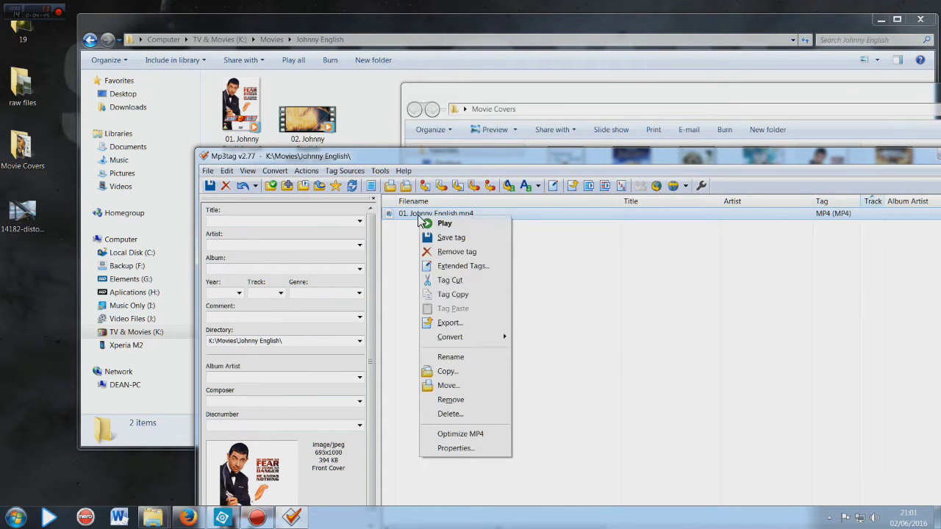
{"action": "left_click", "coordinate": [448, 400]}
{"action": "left_click_drag", "start_coordinate": [301, 118], "coordinate": [466, 241]}
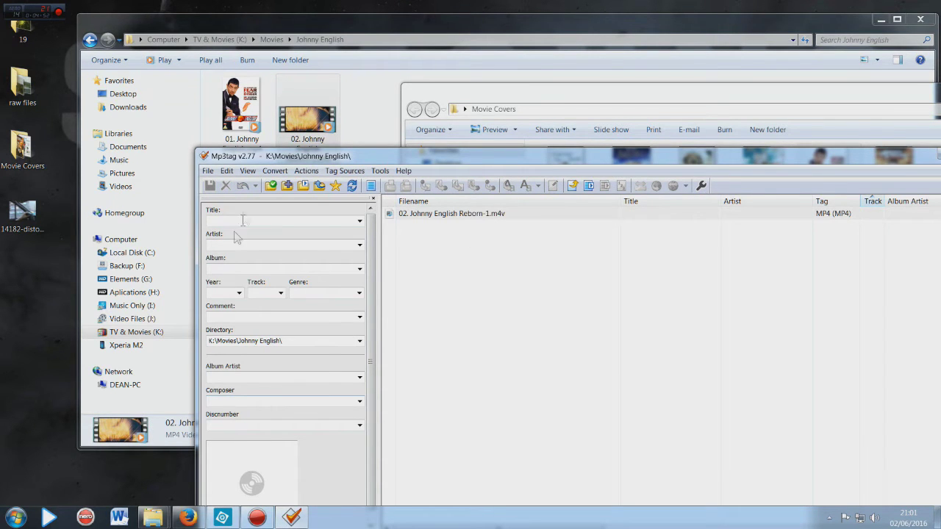
{"action": "left_click_drag", "start_coordinate": [577, 96], "coordinate": [616, 121]}
{"action": "left_click_drag", "start_coordinate": [930, 199], "coordinate": [249, 476]}
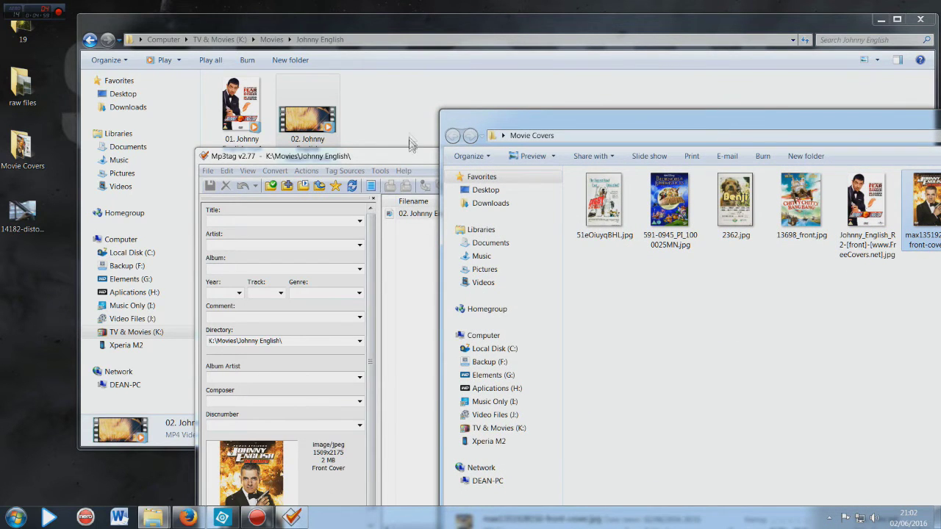
{"action": "left_click_drag", "start_coordinate": [400, 159], "coordinate": [559, 93]}
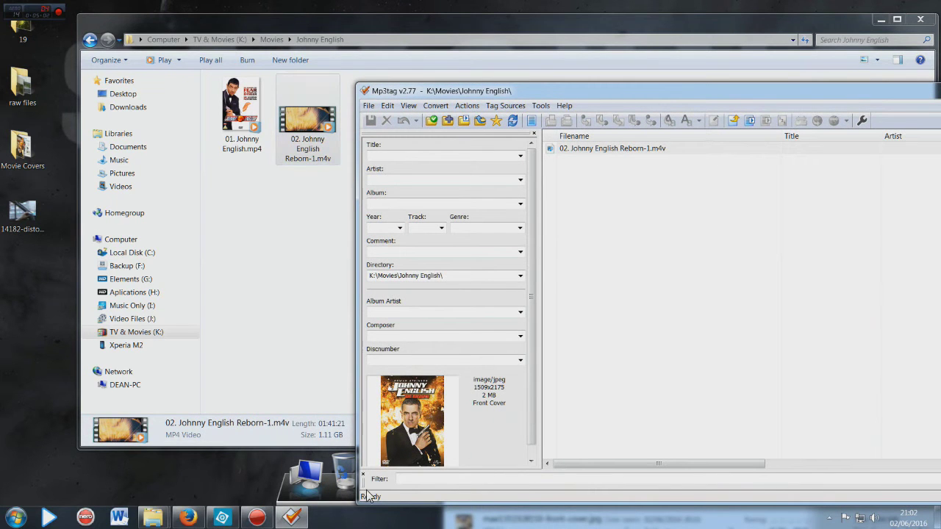
{"action": "left_click", "coordinate": [601, 149]}
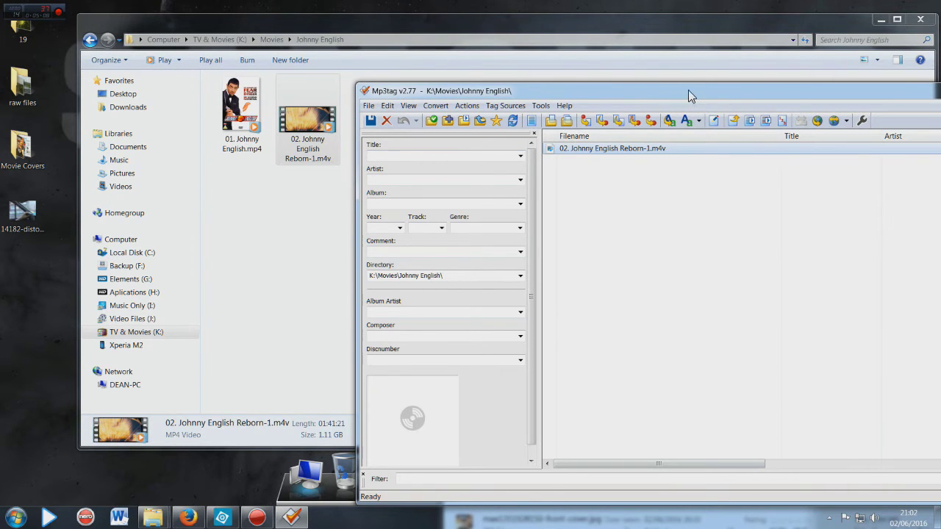
{"action": "left_click_drag", "start_coordinate": [689, 90], "coordinate": [691, 206]}
{"action": "left_click", "coordinate": [690, 128]}
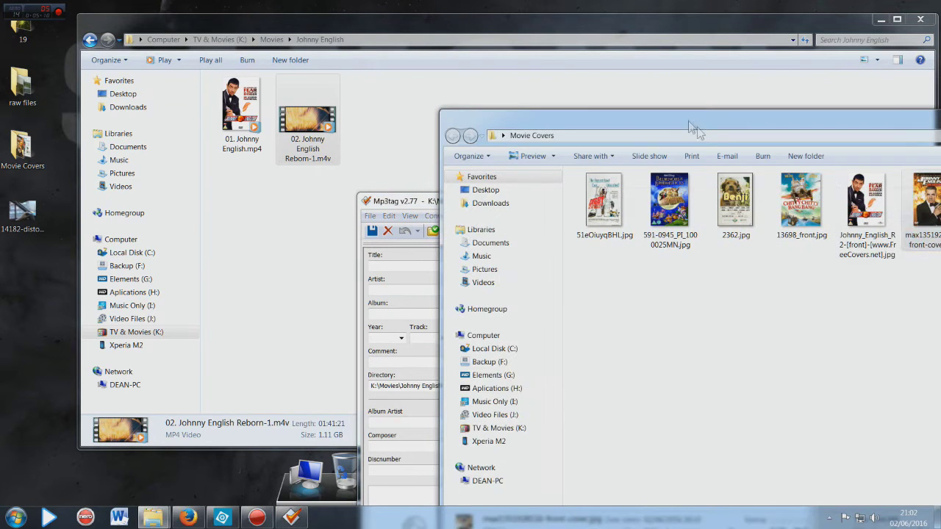
{"action": "left_click_drag", "start_coordinate": [938, 206], "coordinate": [419, 496]}
{"action": "left_click_drag", "start_coordinate": [422, 208], "coordinate": [424, 98]}
{"action": "left_click", "coordinate": [377, 125]}
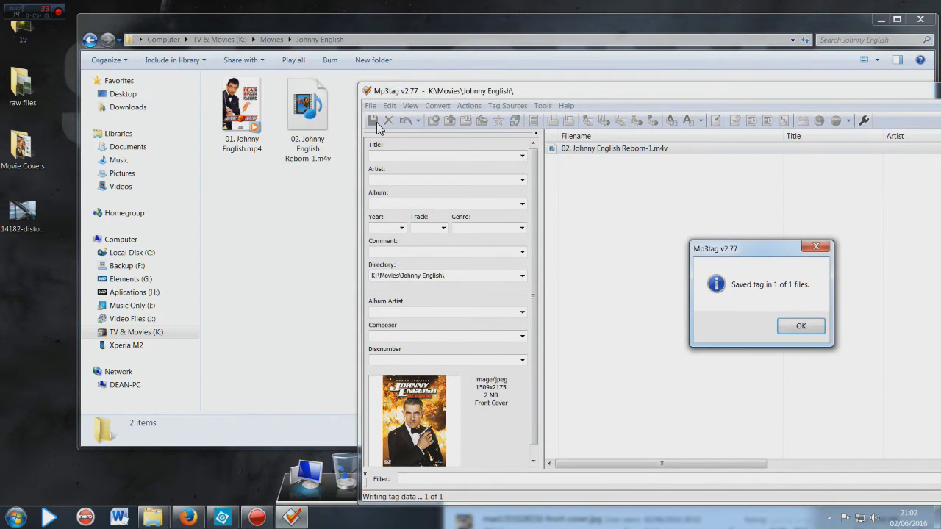
{"action": "left_click", "coordinate": [800, 329]}
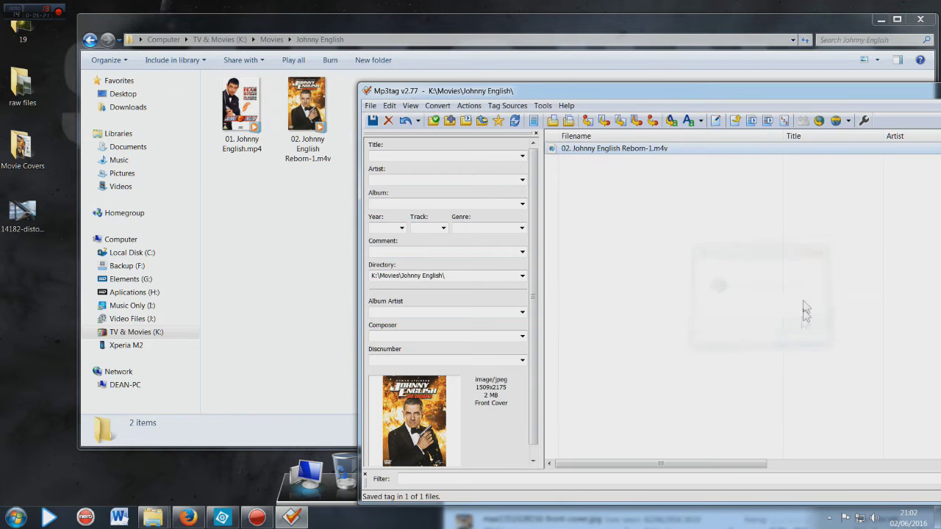
Check both movie thumbnails in the Johnny English folder, close Mp3tag and reposition the folder window.
{"action": "left_click", "coordinate": [287, 248]}
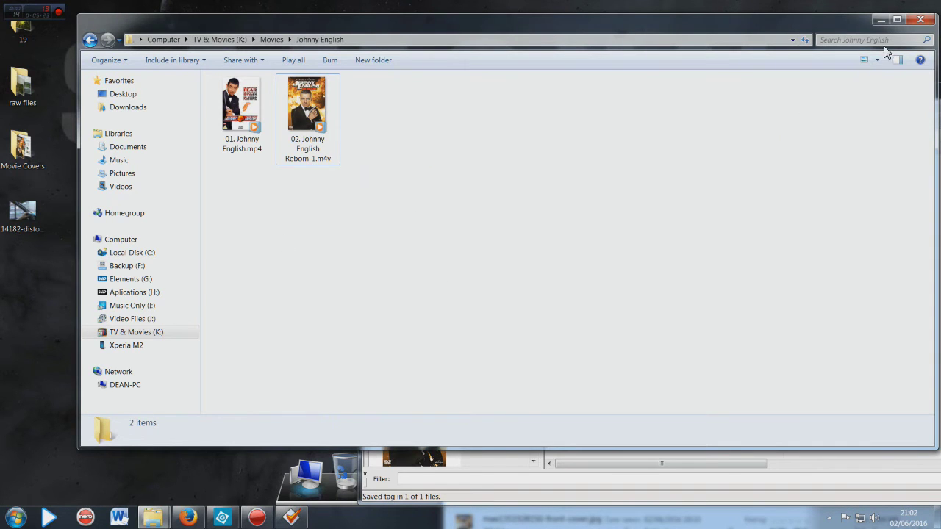
{"action": "left_click_drag", "start_coordinate": [860, 23], "coordinate": [812, 137]}
{"action": "left_click_drag", "start_coordinate": [847, 95], "coordinate": [620, 44]}
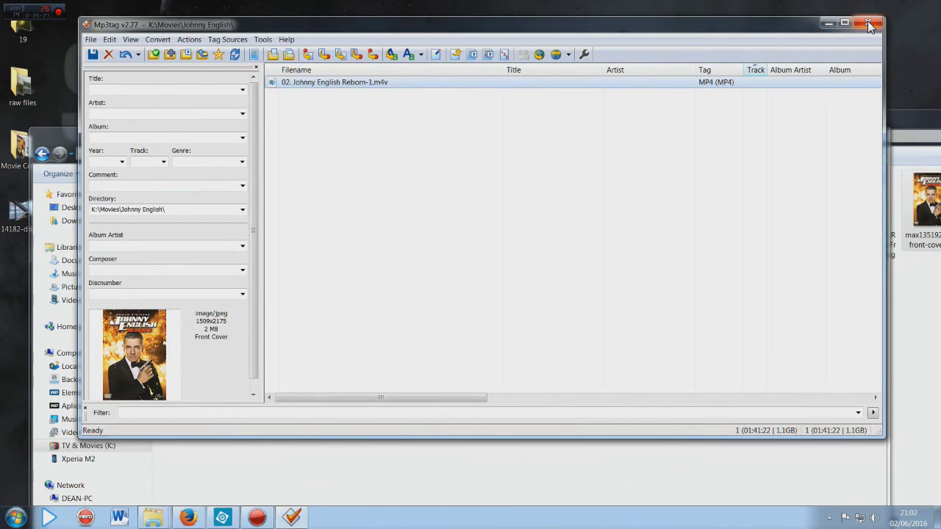
{"action": "left_click", "coordinate": [868, 24]}
{"action": "left_click_drag", "start_coordinate": [407, 136], "coordinate": [431, 47]}
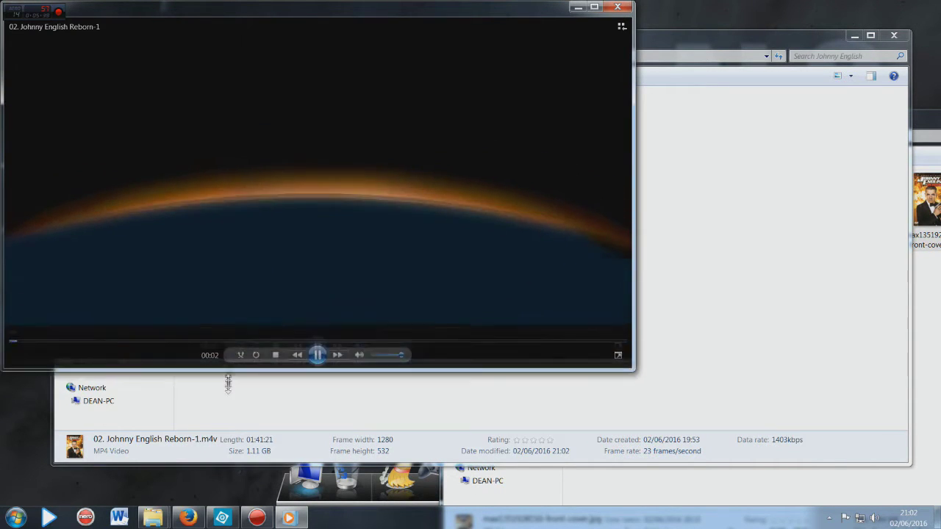
Test playback of 02. Johnny English Reborn-1.m4v at about 6 and 17 minutes, then close the player.
{"action": "left_click", "coordinate": [52, 370]}
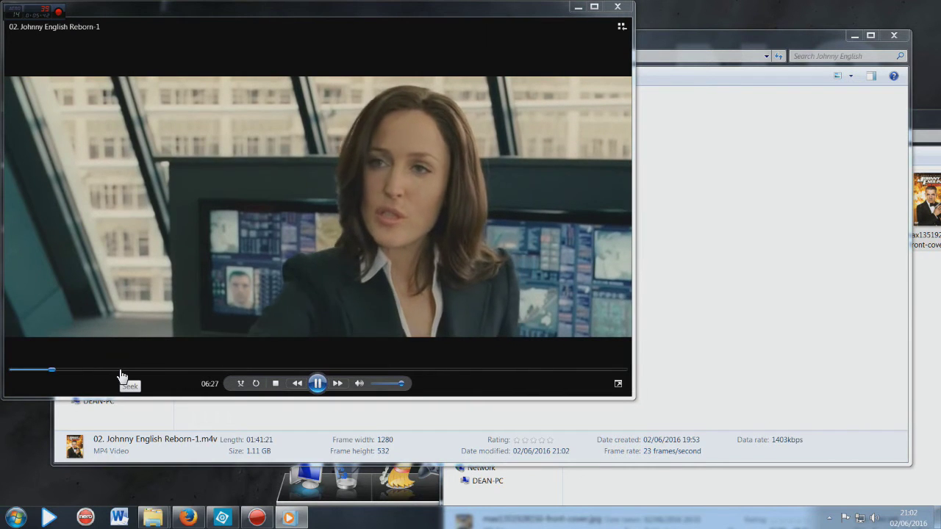
{"action": "left_click", "coordinate": [121, 372]}
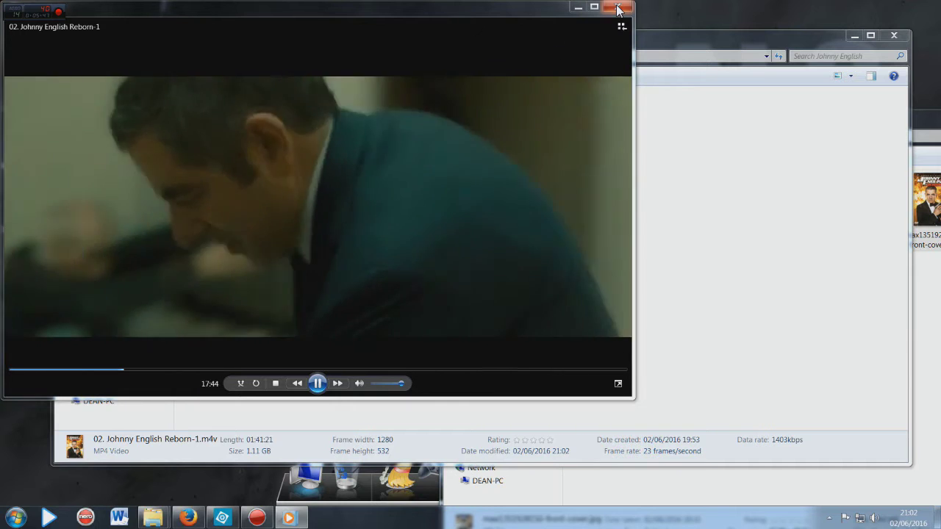
{"action": "left_click", "coordinate": [617, 7]}
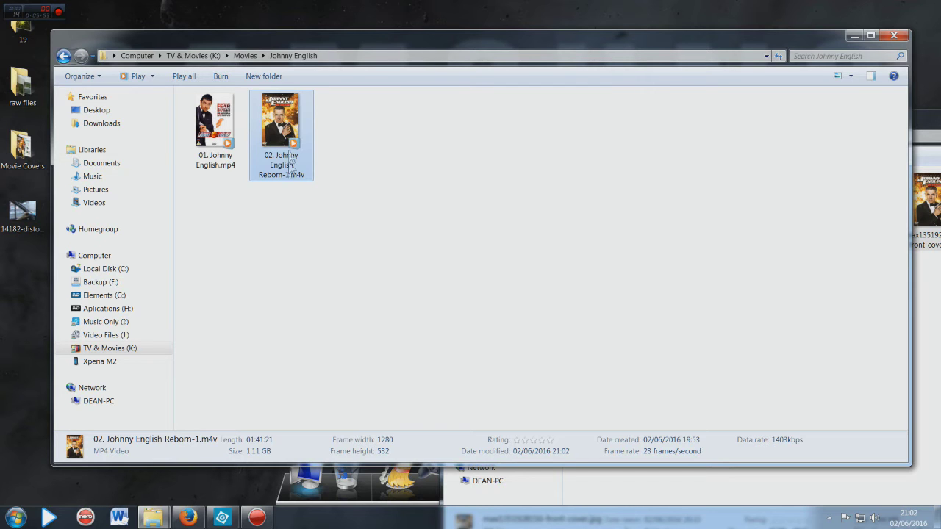
Examine the Play To devices offered for 02. Johnny English Reborn-1.m4v without starting playback.
{"action": "right_click", "coordinate": [282, 112]}
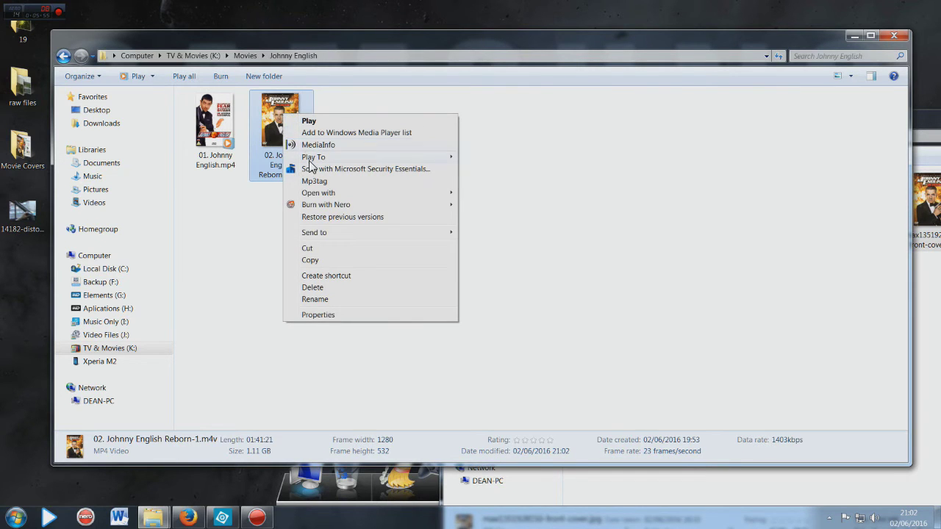
{"action": "mouse_move", "coordinate": [309, 159]}
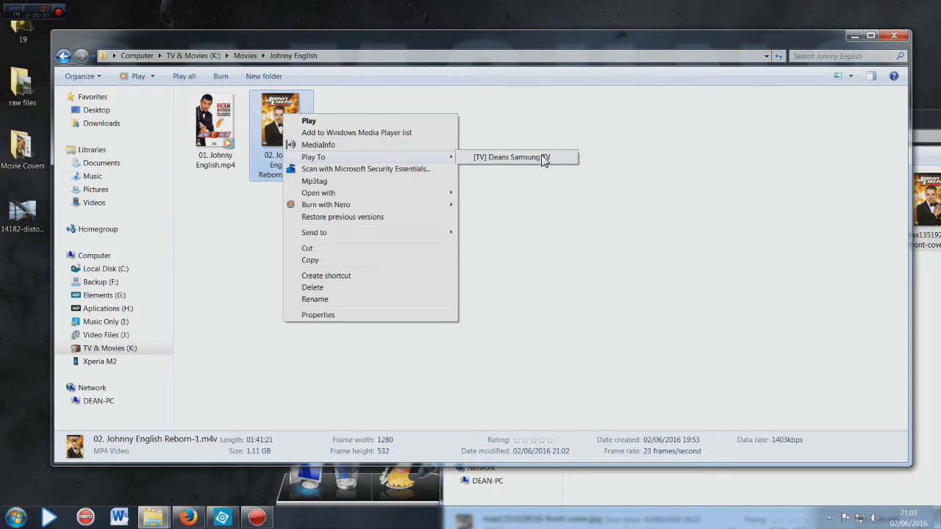
{"action": "left_click", "coordinate": [504, 279]}
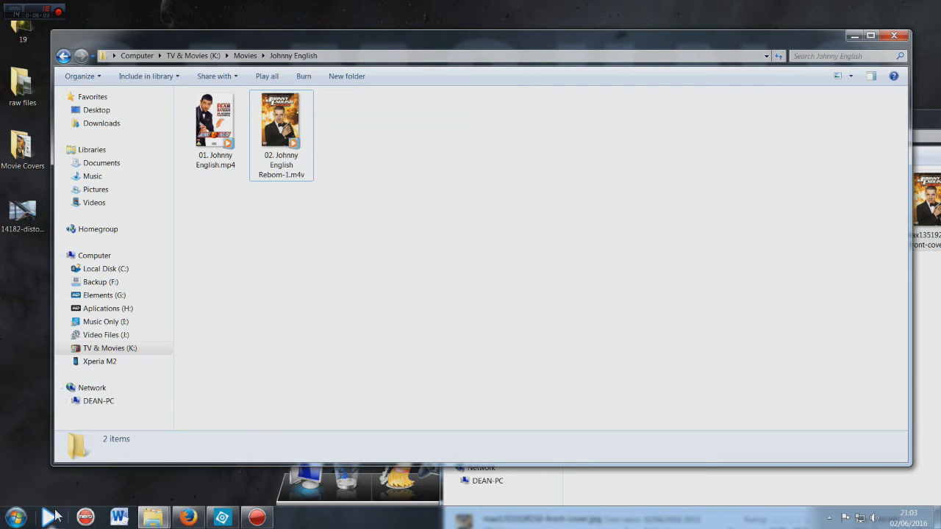
Minimise the Johnny English folder, then bring the Movie Covers window fully into view and close it.
{"action": "left_click", "coordinate": [855, 35]}
{"action": "left_click_drag", "start_coordinate": [846, 130], "coordinate": [479, 40]}
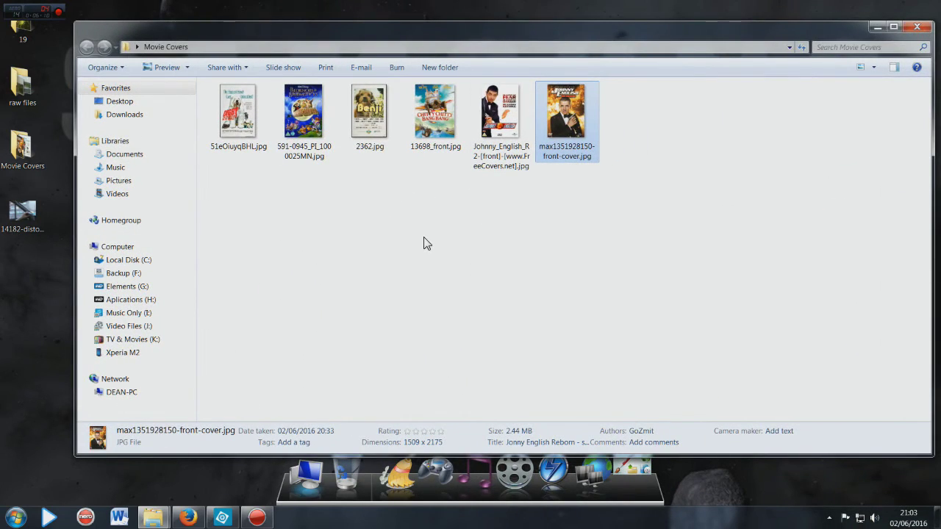
{"action": "left_click", "coordinate": [924, 27]}
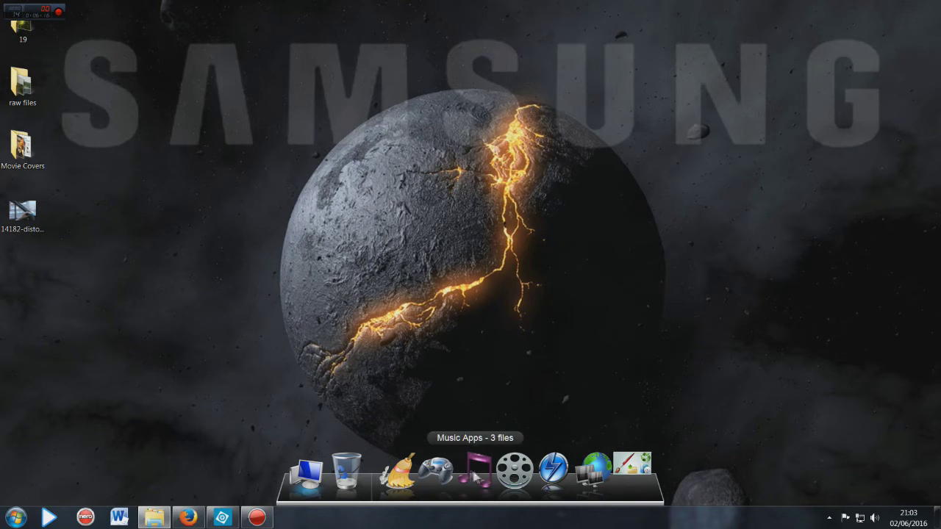
Launch HandBrake from the Video Apps collection on the desktop dock.
{"action": "left_click", "coordinate": [518, 473]}
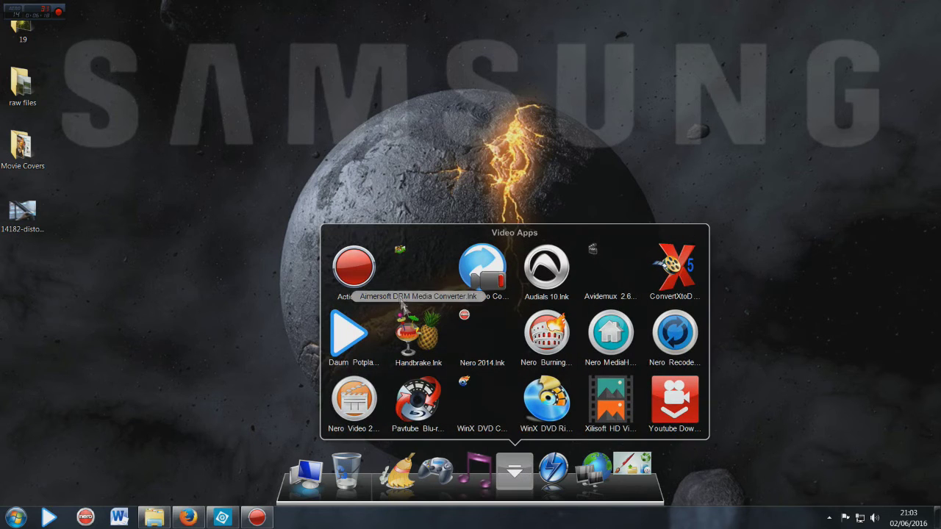
{"action": "left_click", "coordinate": [424, 336]}
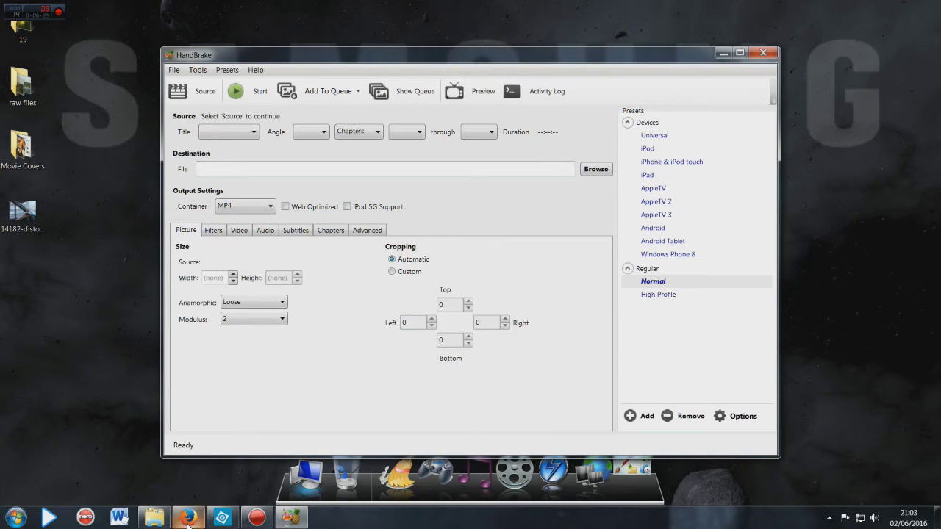
Switch to the Movies folder on TV & Movies (K:), open Childrens Classic Movies 60s & 70s, and place its window beside HandBrake.
{"action": "mouse_move", "coordinate": [184, 517]}
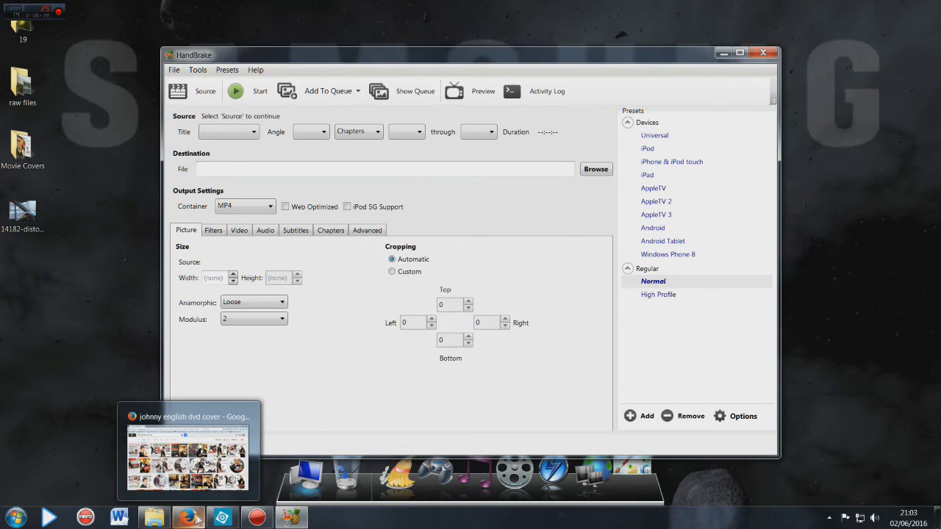
{"action": "left_click", "coordinate": [154, 517]}
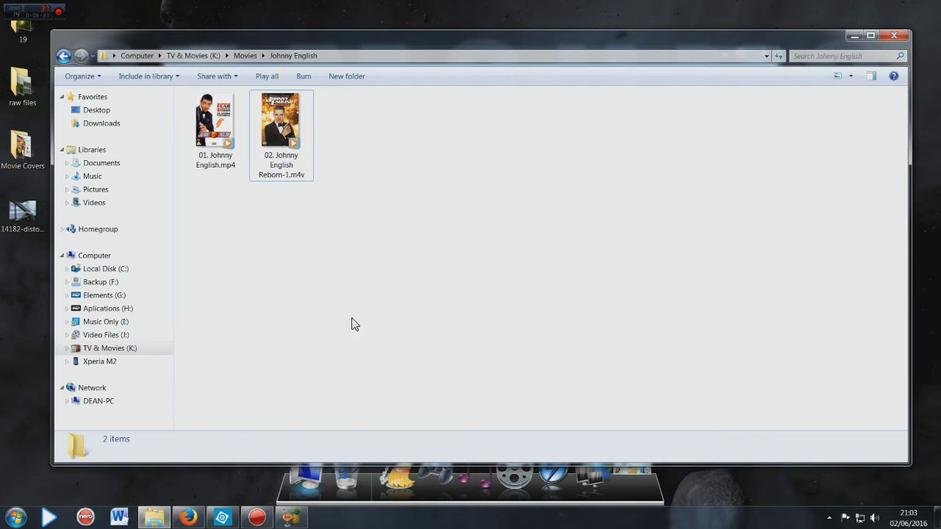
{"action": "key", "text": "BackSpace"}
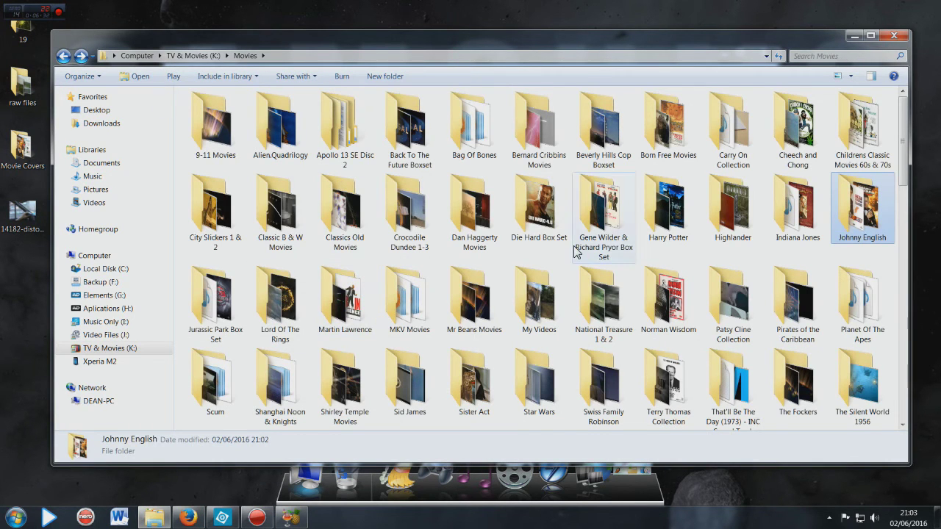
{"action": "double_click", "coordinate": [859, 125]}
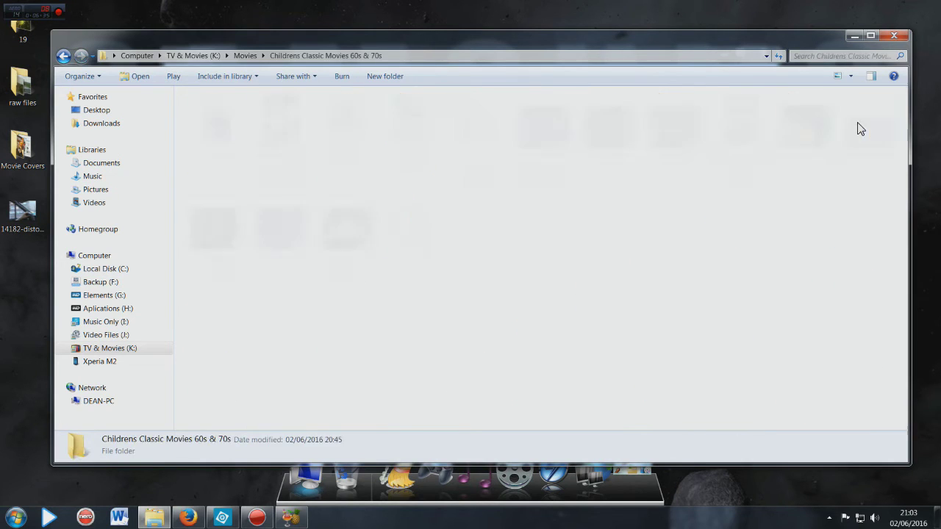
{"action": "left_click_drag", "start_coordinate": [334, 46], "coordinate": [750, 41]}
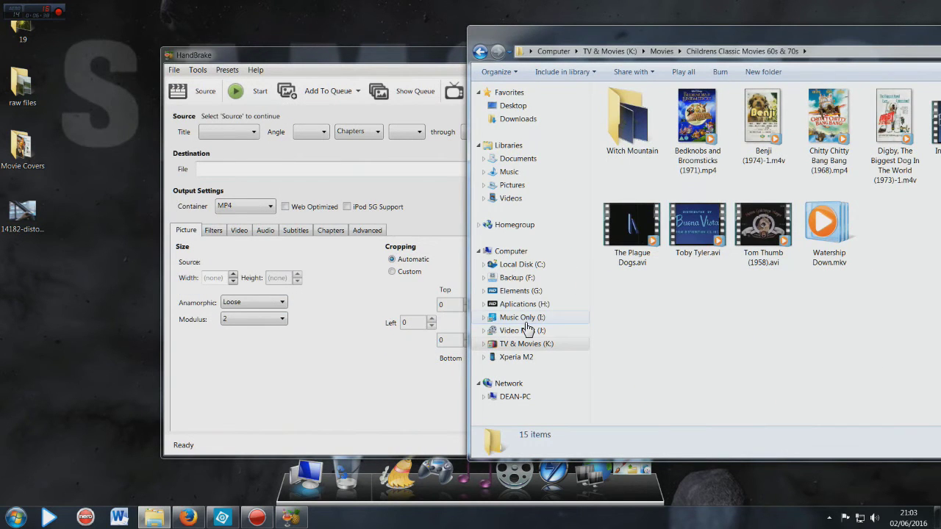
Load The Plague Dogs.avi from the Childrens Classic Movies 60s & 70s folder as HandBrake's single-file source.
{"action": "left_click", "coordinate": [201, 92]}
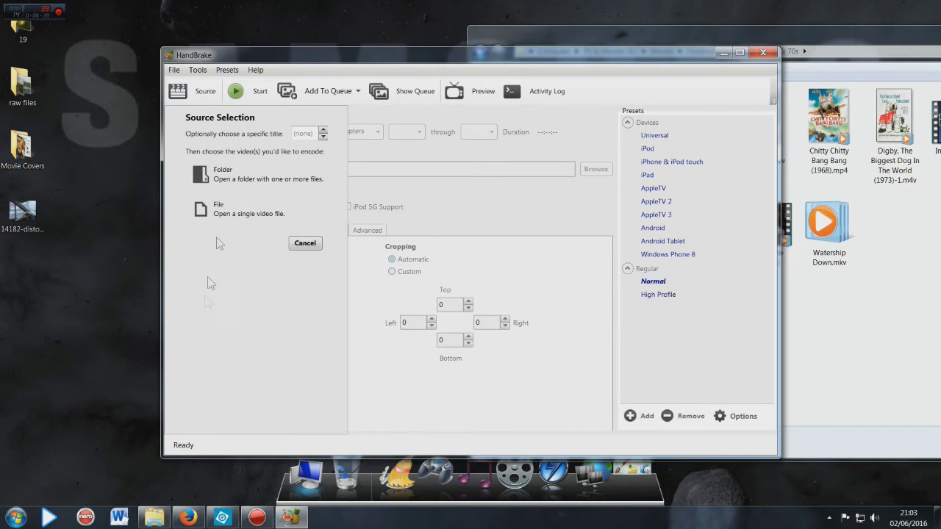
{"action": "left_click", "coordinate": [229, 214]}
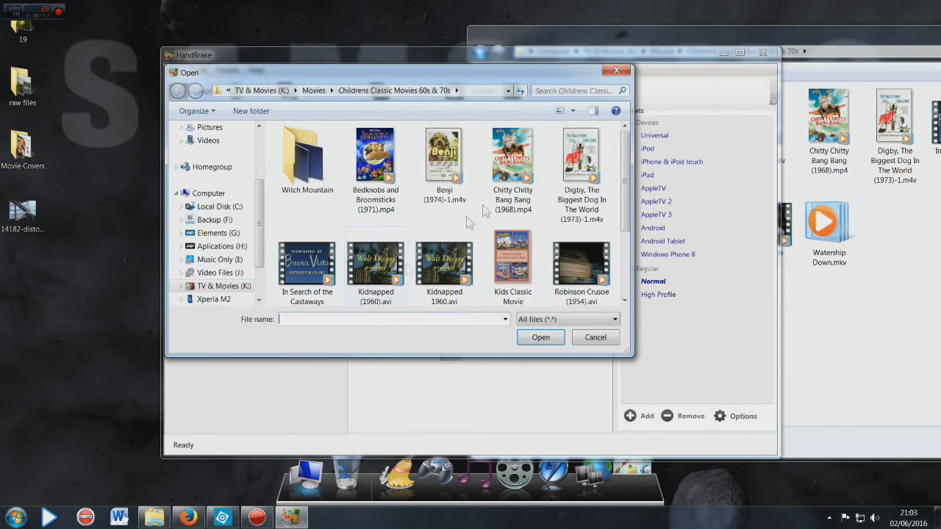
{"action": "left_click", "coordinate": [308, 263]}
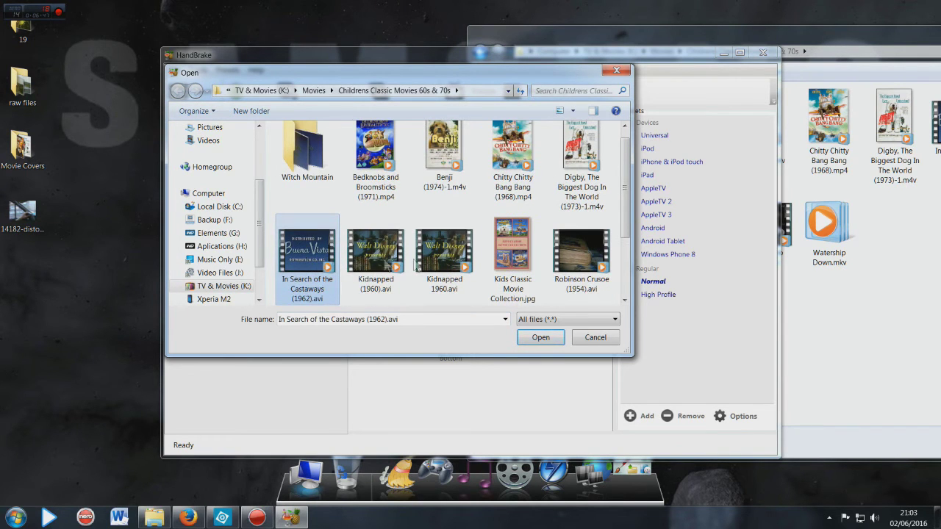
{"action": "scroll", "coordinate": [414, 263], "scroll_direction": "down", "scroll_amount": 1}
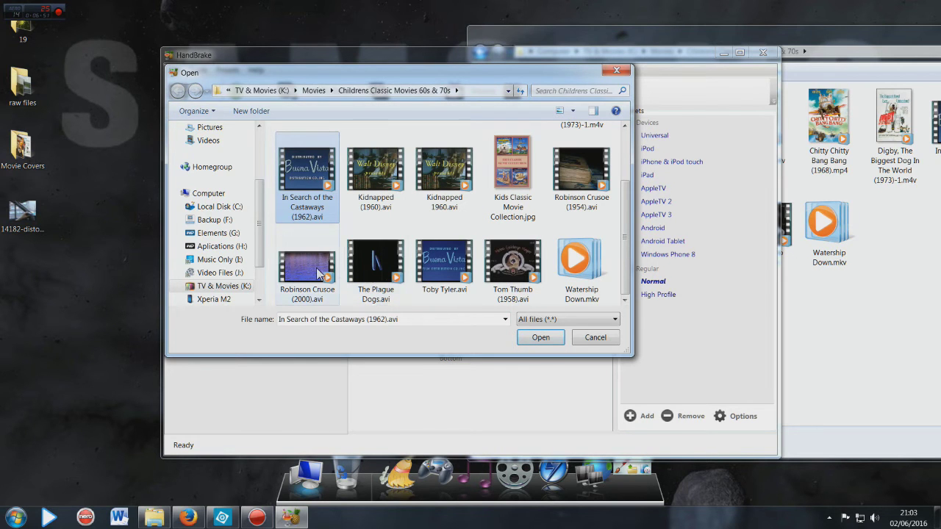
{"action": "double_click", "coordinate": [375, 263]}
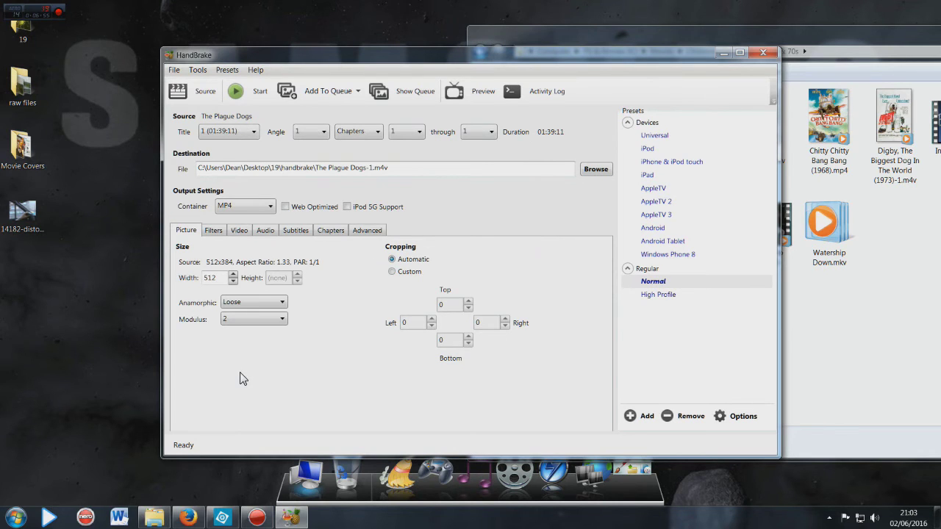
Examine the 14182 interlacing sample image on the desktop, then HandBrake's Deinterlace filter options without choosing a different one.
{"action": "double_click", "coordinate": [25, 213]}
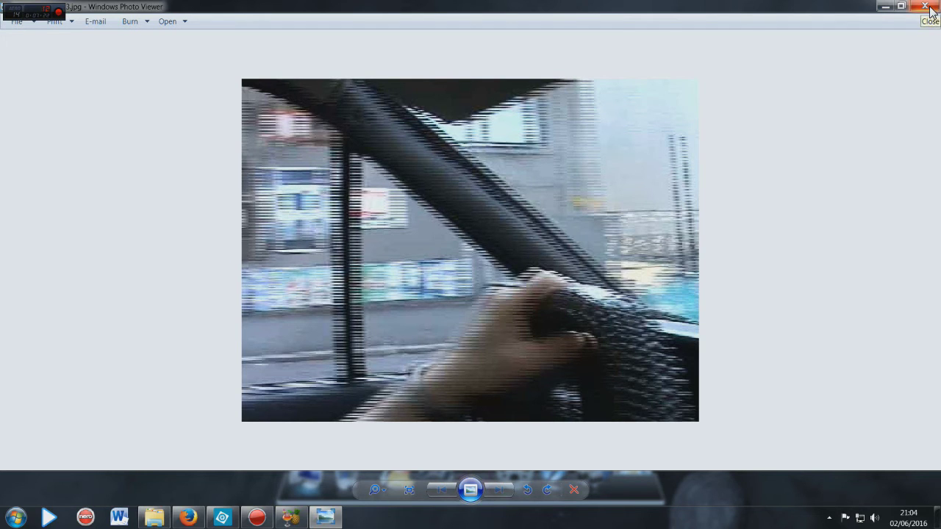
{"action": "left_click", "coordinate": [928, 6]}
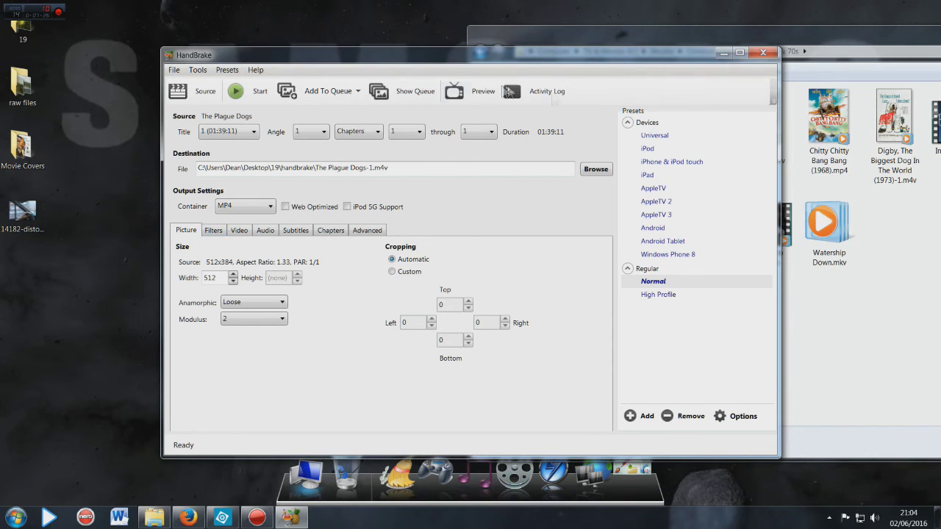
{"action": "left_click", "coordinate": [212, 232]}
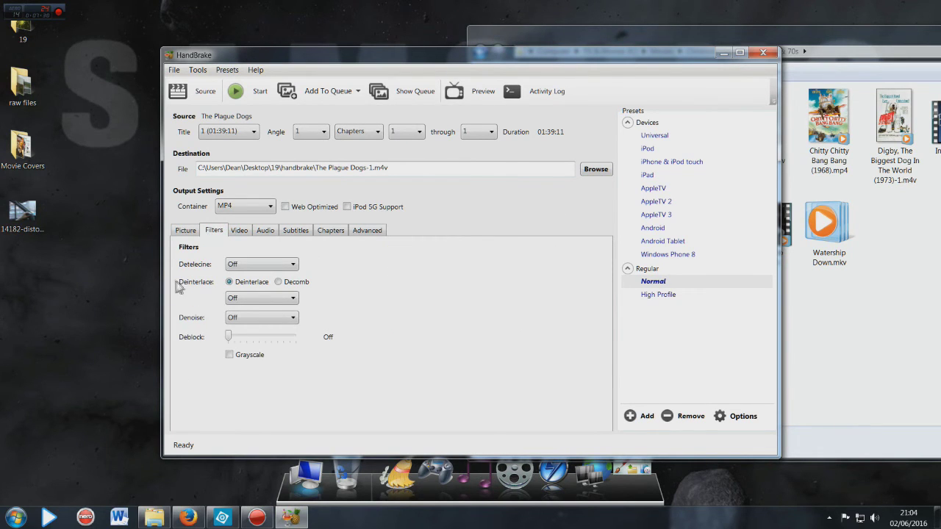
{"action": "left_click", "coordinate": [252, 301]}
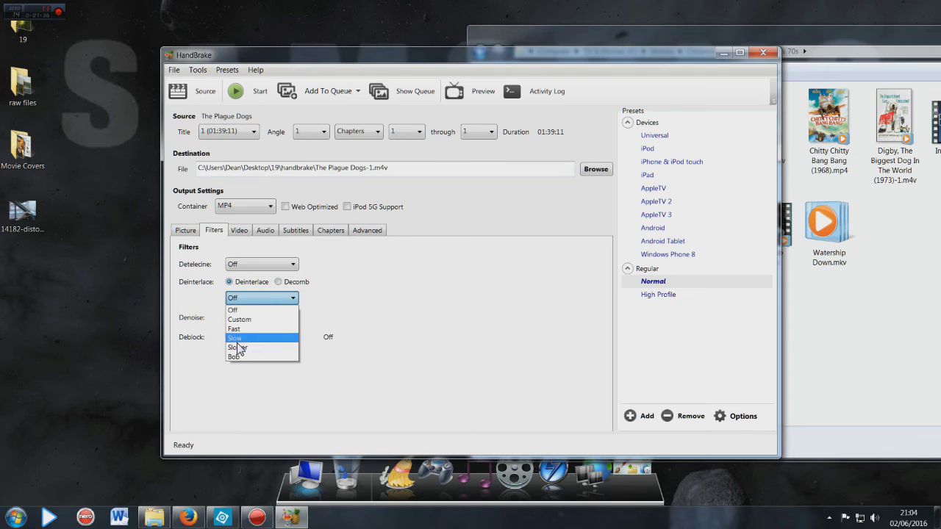
{"action": "left_click", "coordinate": [248, 298]}
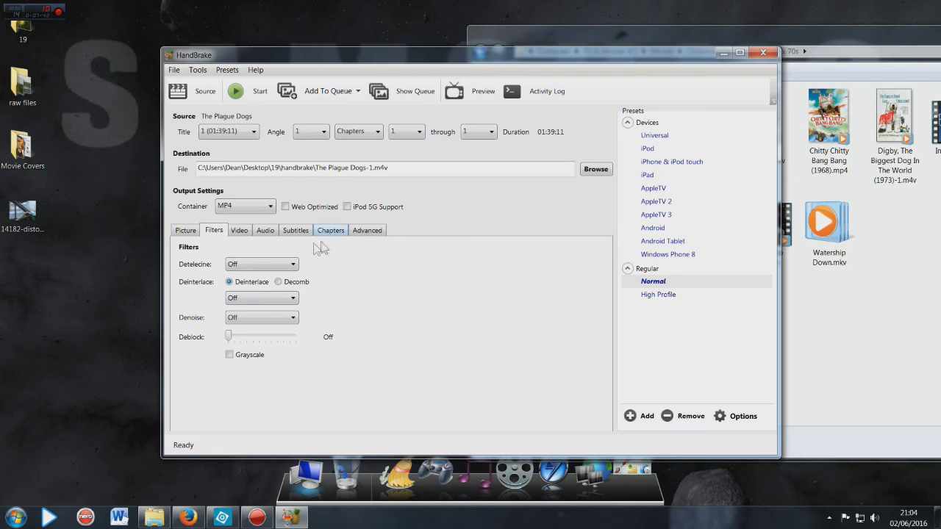
Review the video codec, framerate and quality settings for The Plague Dogs, then return to the picture settings.
{"action": "left_click", "coordinate": [241, 233]}
{"action": "mouse_move", "coordinate": [510, 280]}
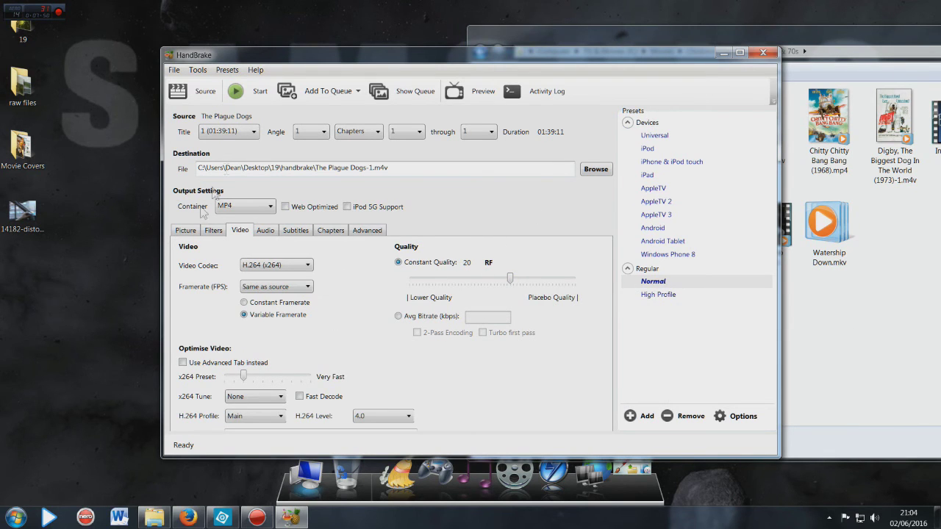
{"action": "left_click", "coordinate": [187, 232]}
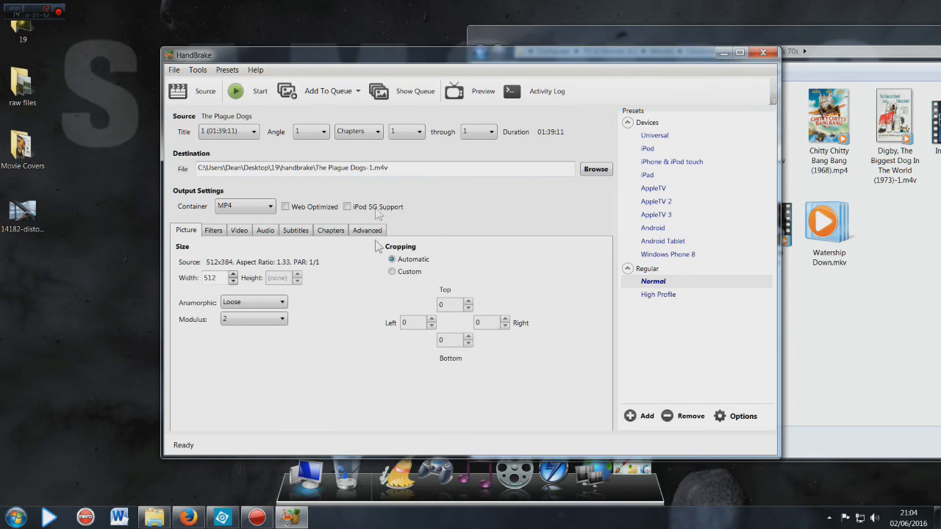
Start encoding The Plague Dogs to MP4 with the Normal preset, then minimise HandBrake while it runs.
{"action": "left_click_drag", "start_coordinate": [422, 62], "coordinate": [437, 47]}
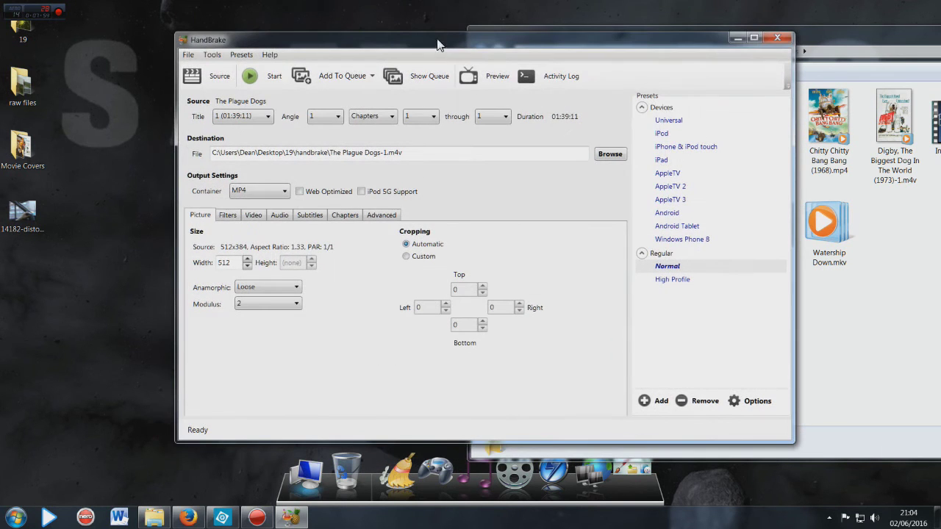
{"action": "left_click", "coordinate": [268, 79]}
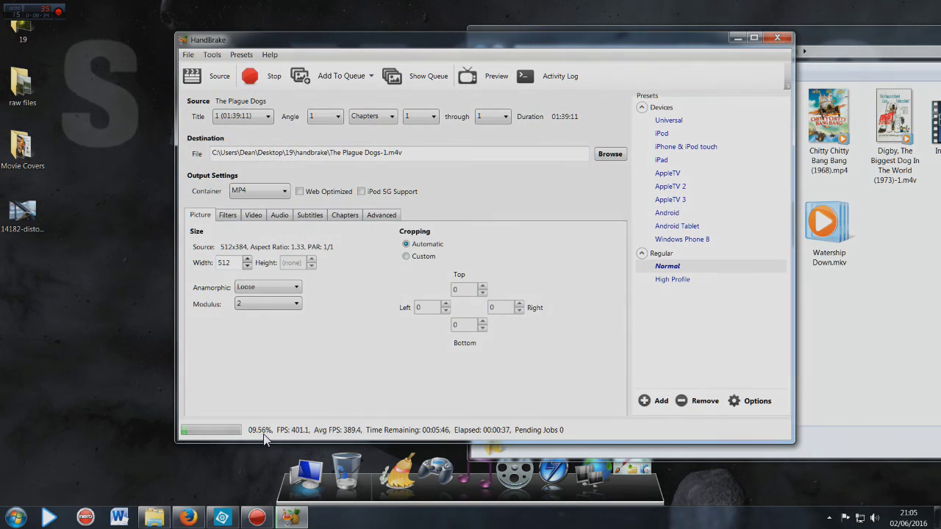
{"action": "left_click", "coordinate": [291, 518]}
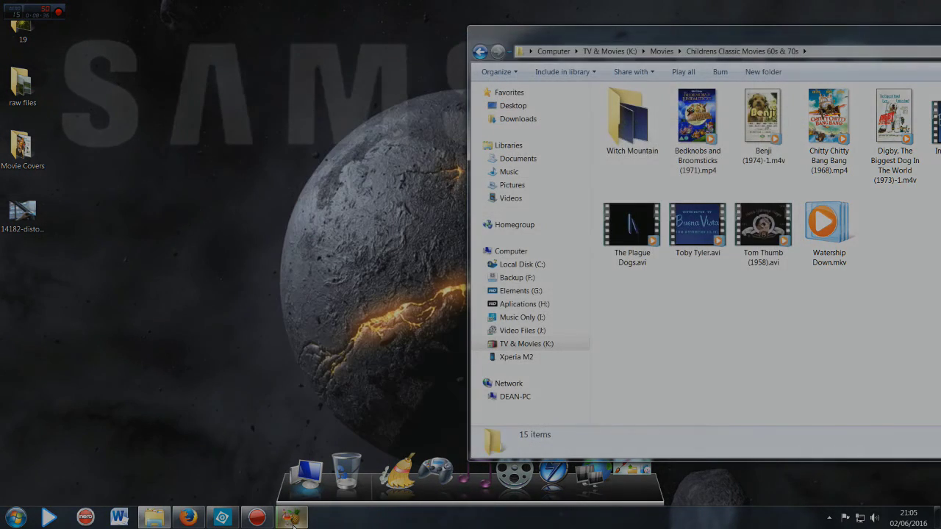